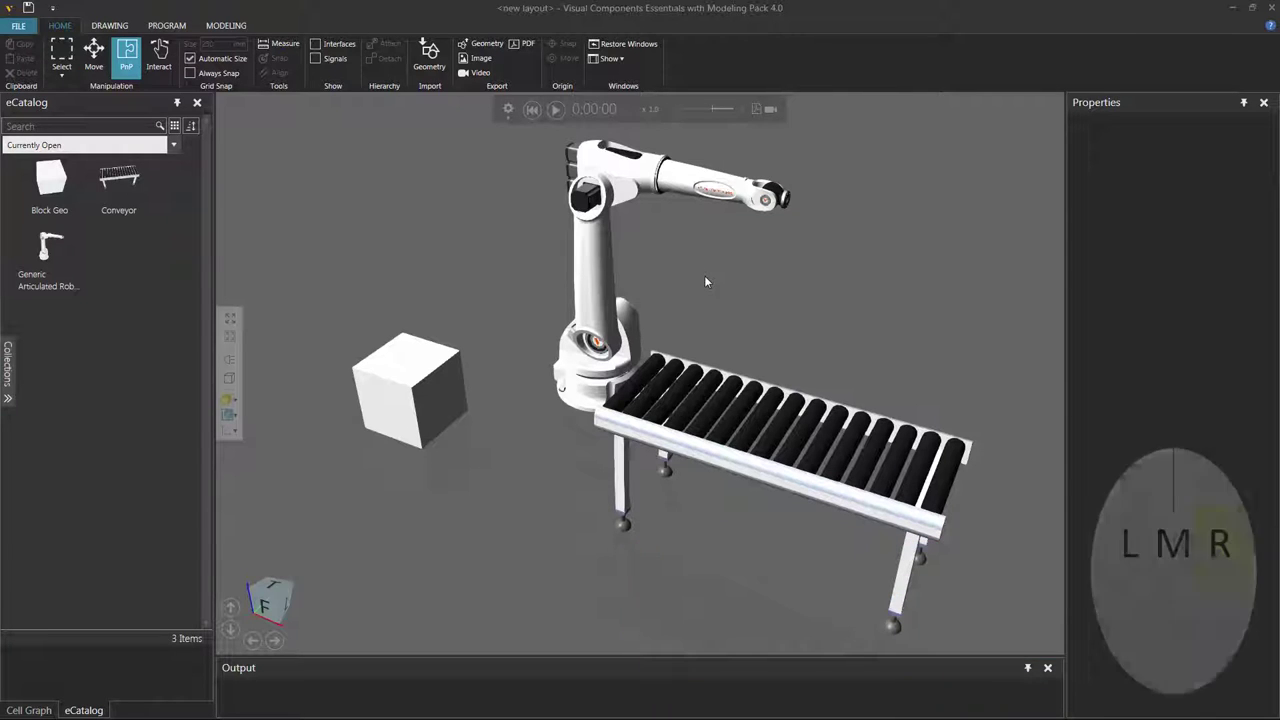
# - Orbit, pan and zoom the 3D view around the robot, conveyor and block
pyautogui.moveTo(704, 281); pyautogui.dragTo(634, 279, button='right')
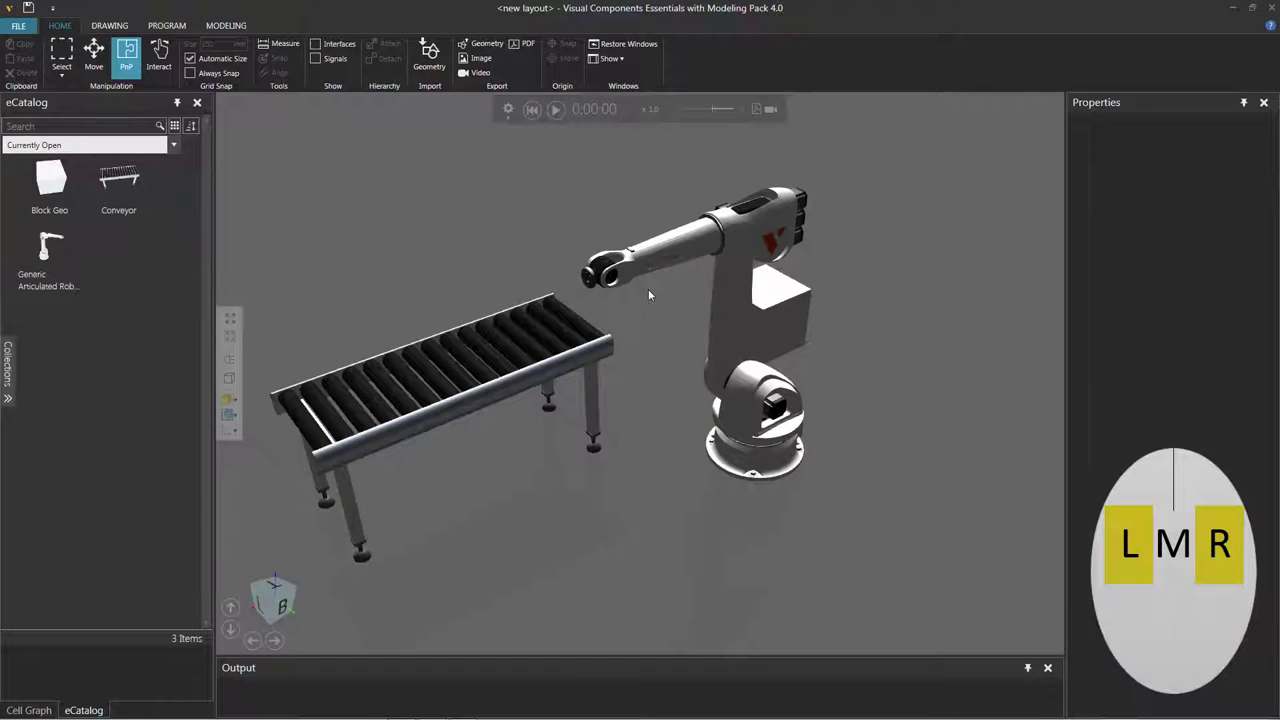
pyautogui.moveTo(648, 295); pyautogui.dragTo(626, 274, button='right')
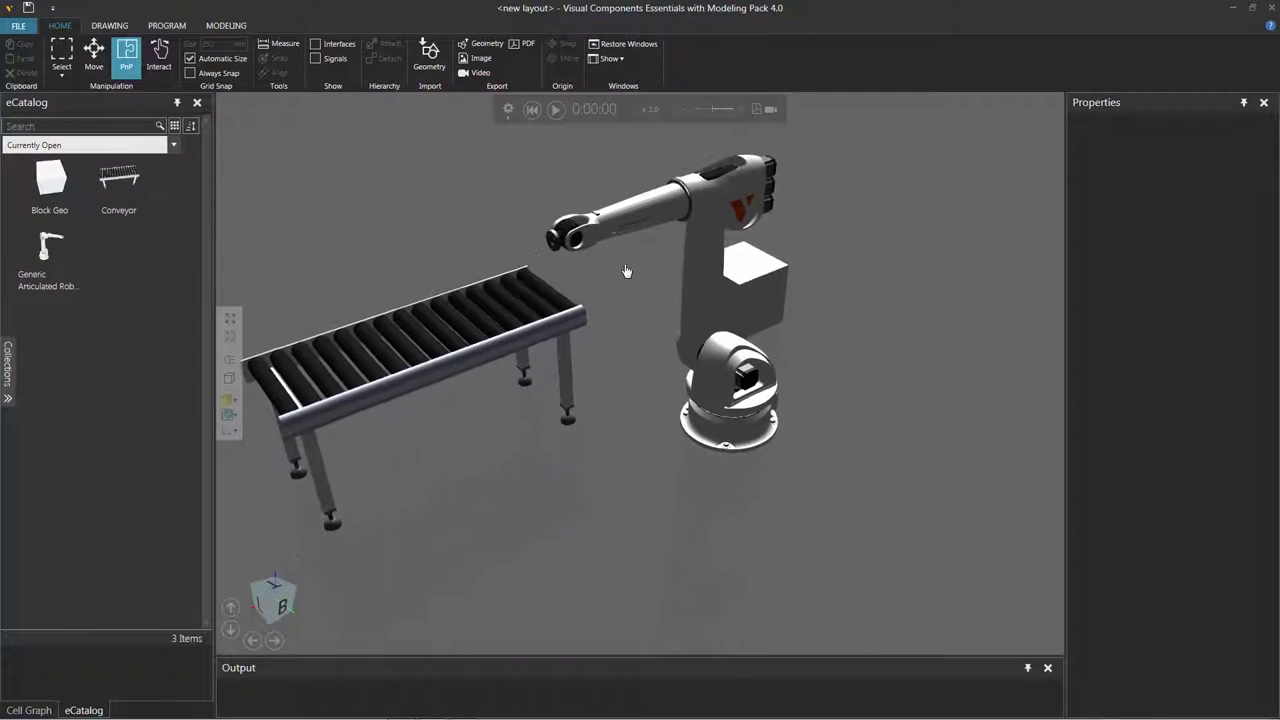
pyautogui.middleClick(637, 282)
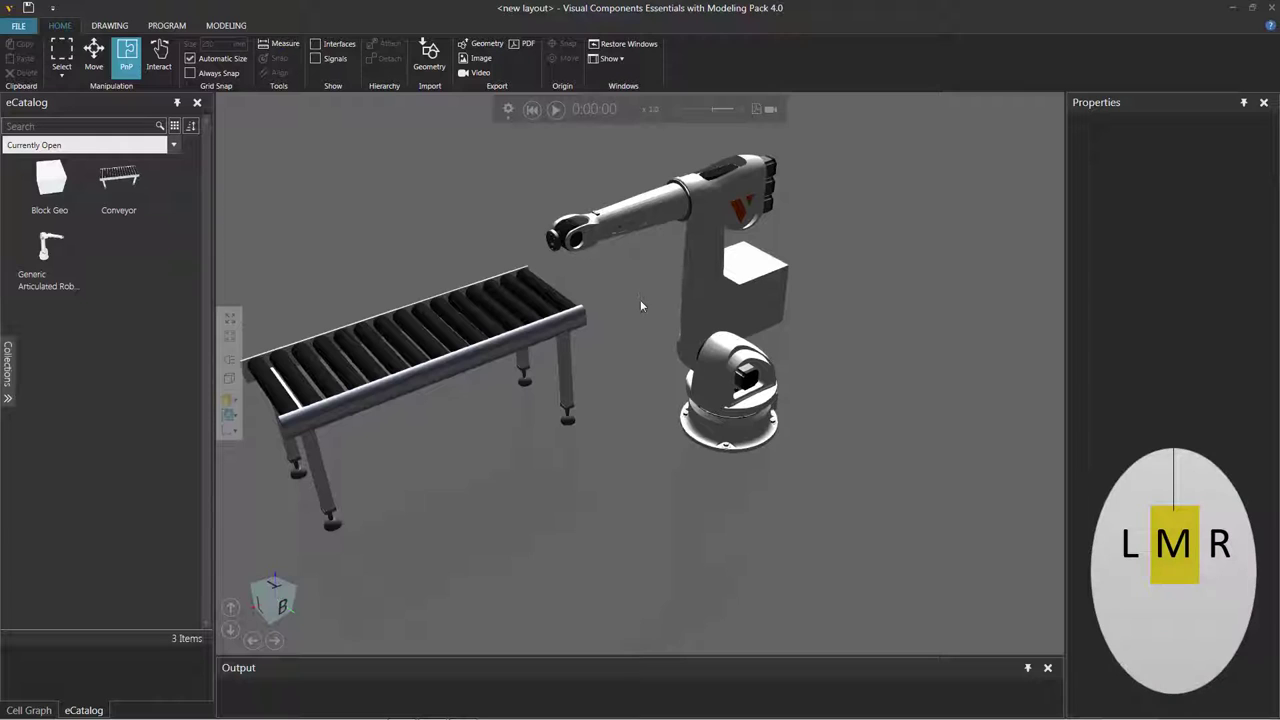
pyautogui.scroll(5, 641, 306)
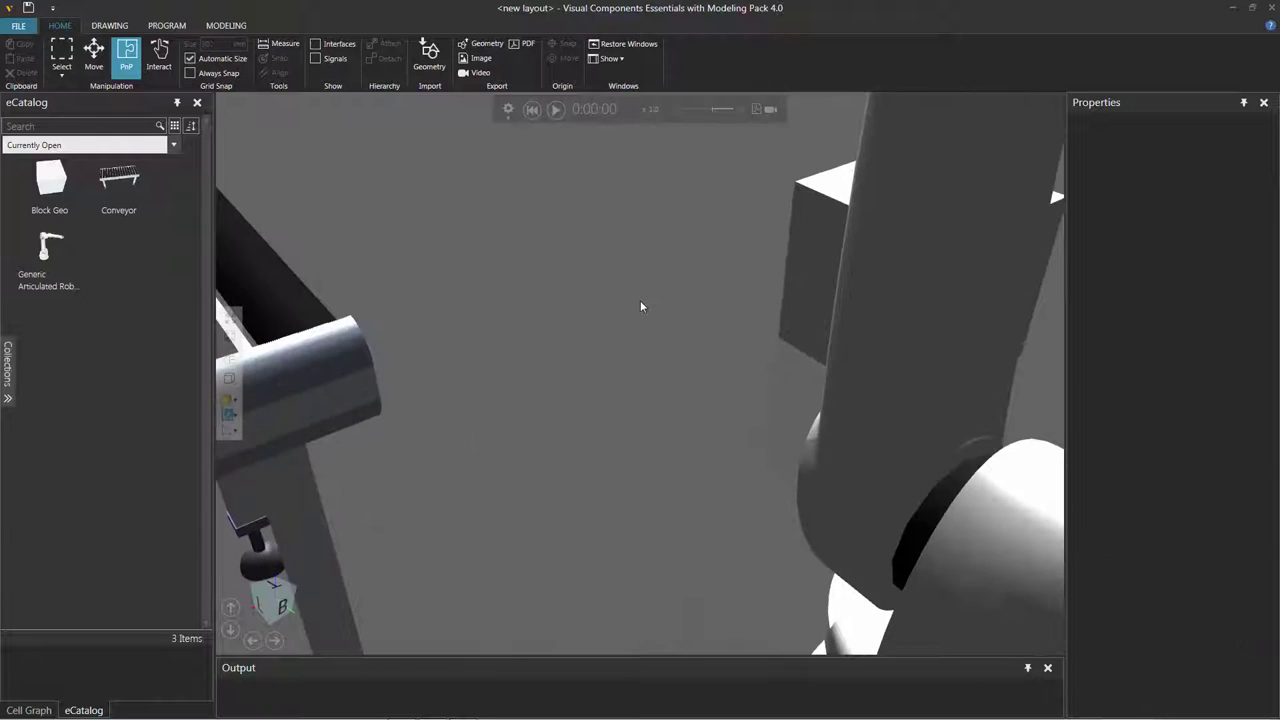
pyautogui.scroll(-5, 641, 306)
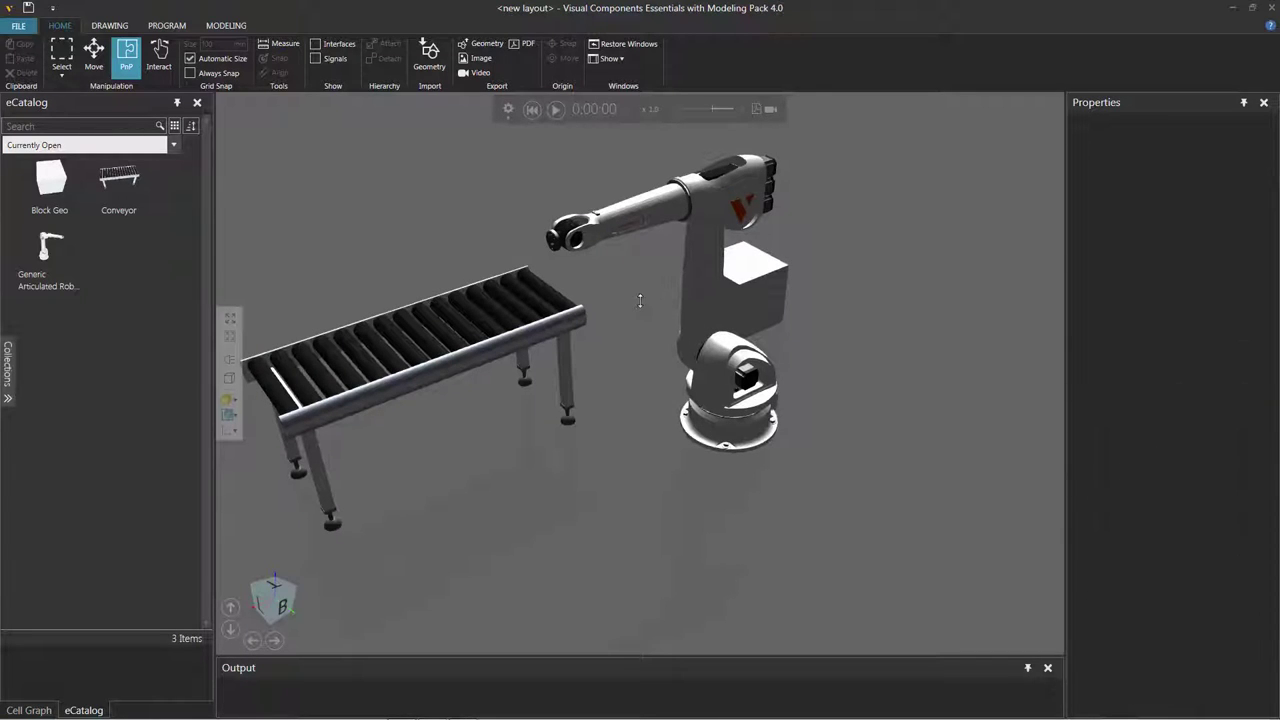
pyautogui.moveTo(640, 297)
pyautogui.keyDown('shift'); pyautogui.mouseDown(button='right')
pyautogui.moveTo(646, 243)
pyautogui.moveTo(654, 303)
pyautogui.mouseUp(button='right'); pyautogui.keyUp('shift')
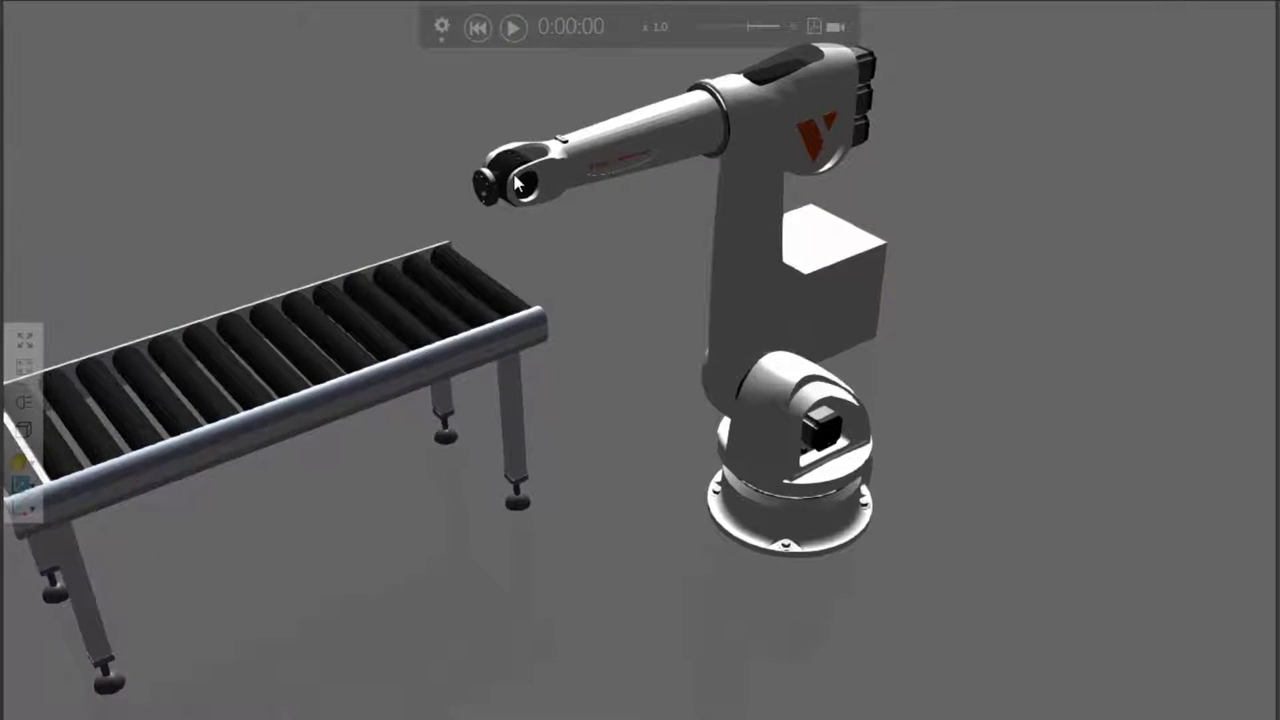
# - Center the 3D view on the robot's wrist, on the conveyor rollers, and on the wrist again
pyautogui.rightClick(517, 183)
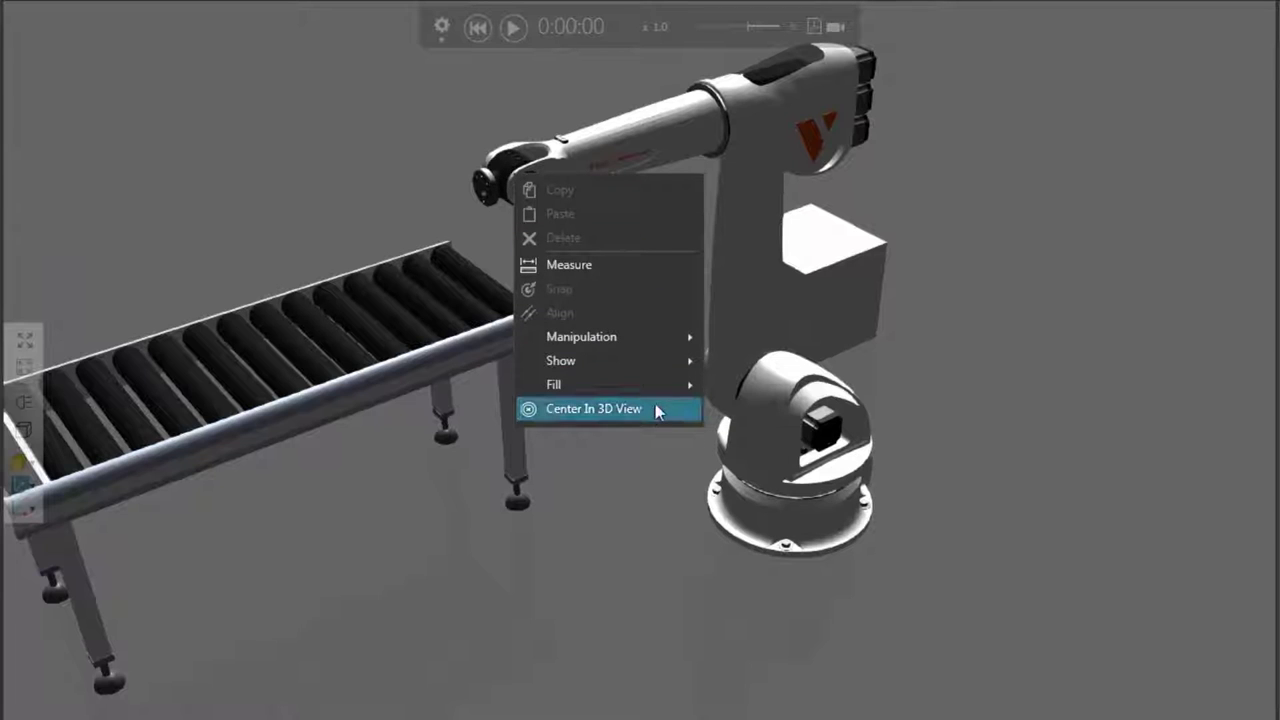
pyautogui.click(594, 408)
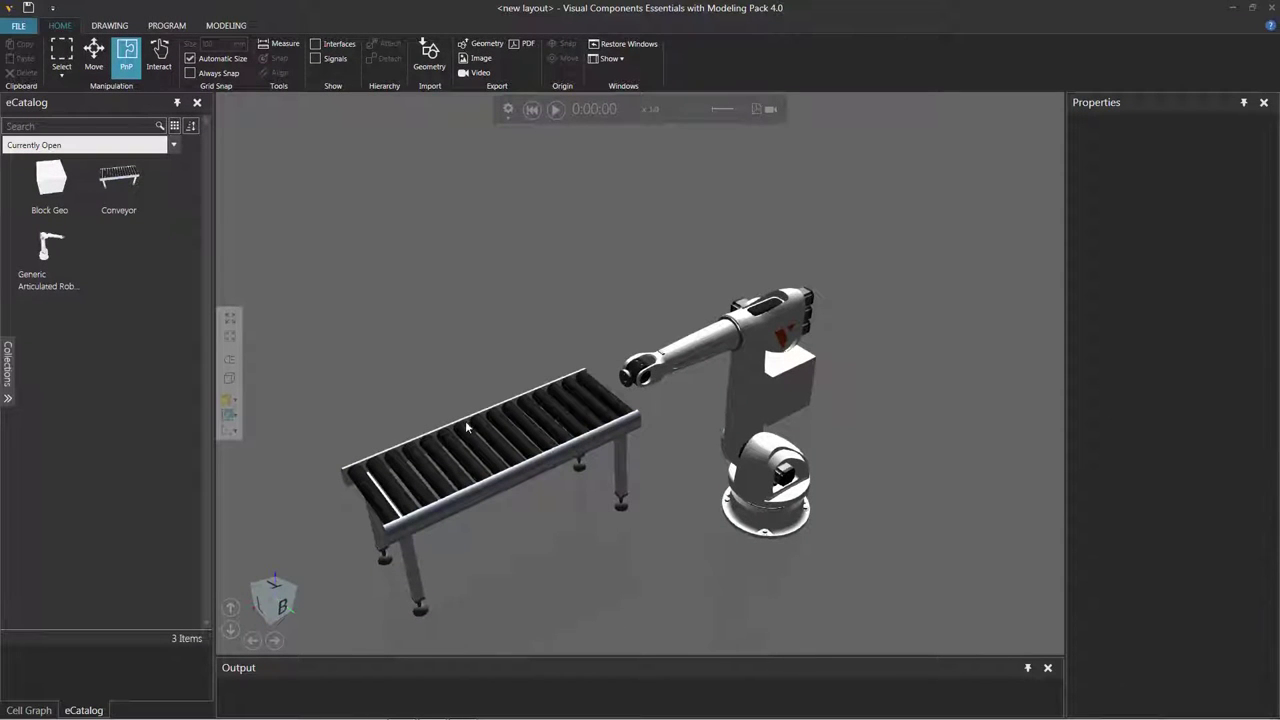
pyautogui.keyDown('ctrl'); pyautogui.rightClick(466, 422); pyautogui.keyUp('ctrl')
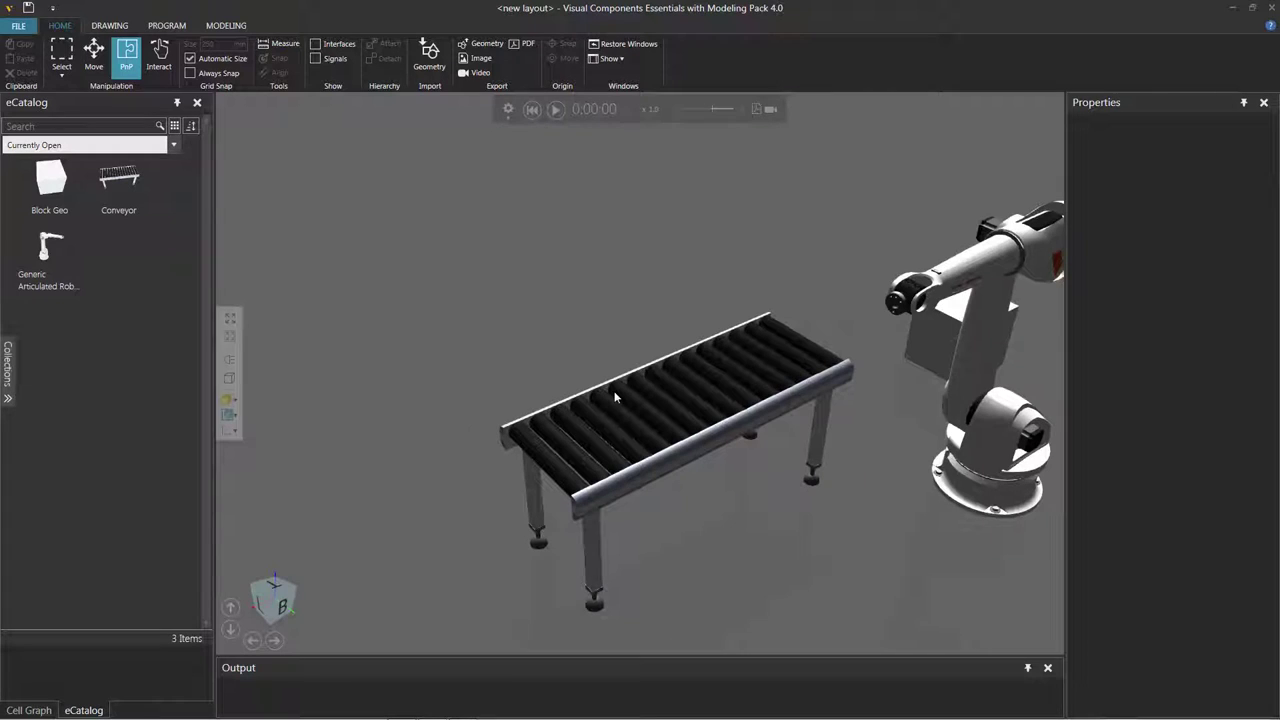
pyautogui.keyDown('ctrl'); pyautogui.rightClick(902, 302); pyautogui.keyUp('ctrl')
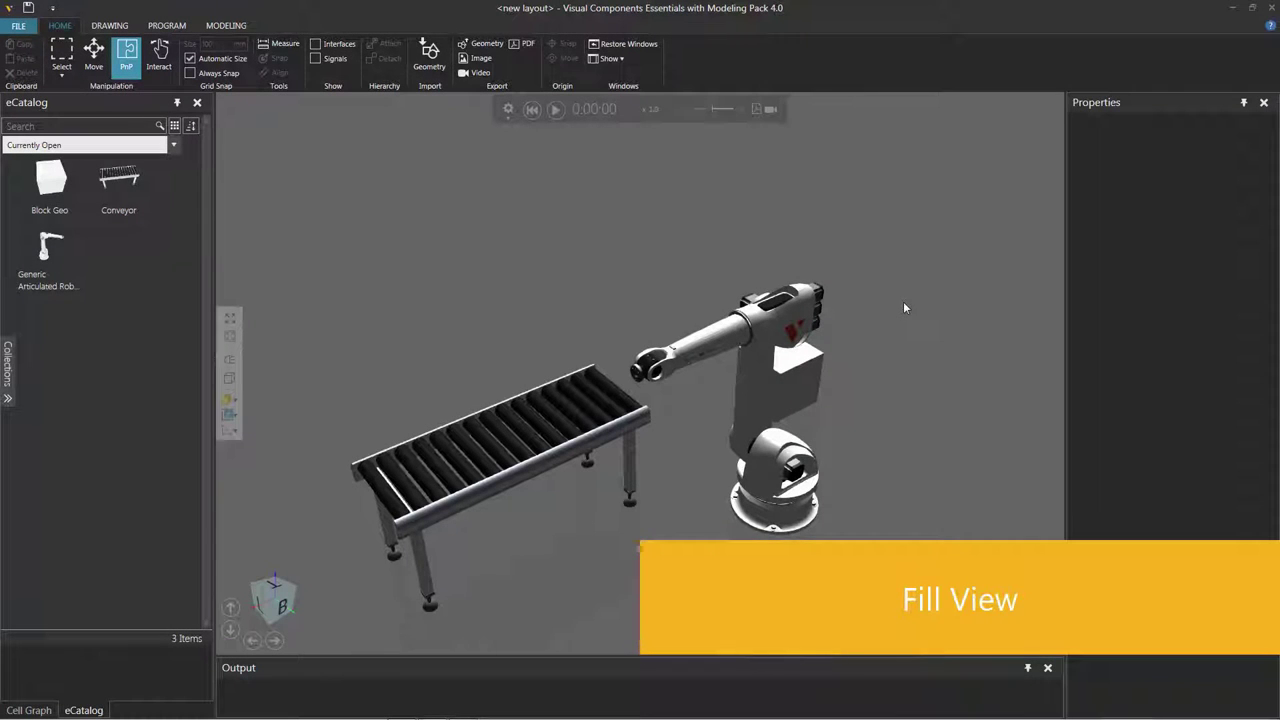
# - Fit all components in the 3D view, and select the block and fill the view with it
pyautogui.moveTo(937, 386); pyautogui.dragTo(315, 369, button='middle')
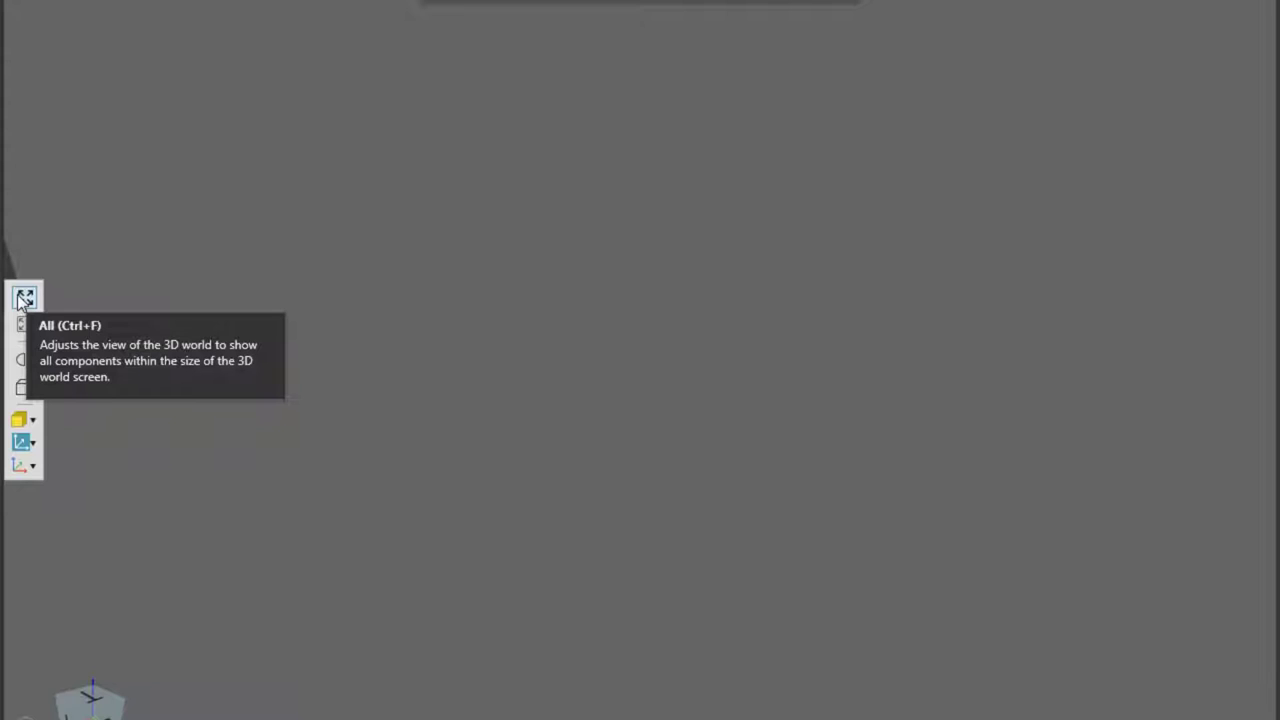
pyautogui.click(24, 298)
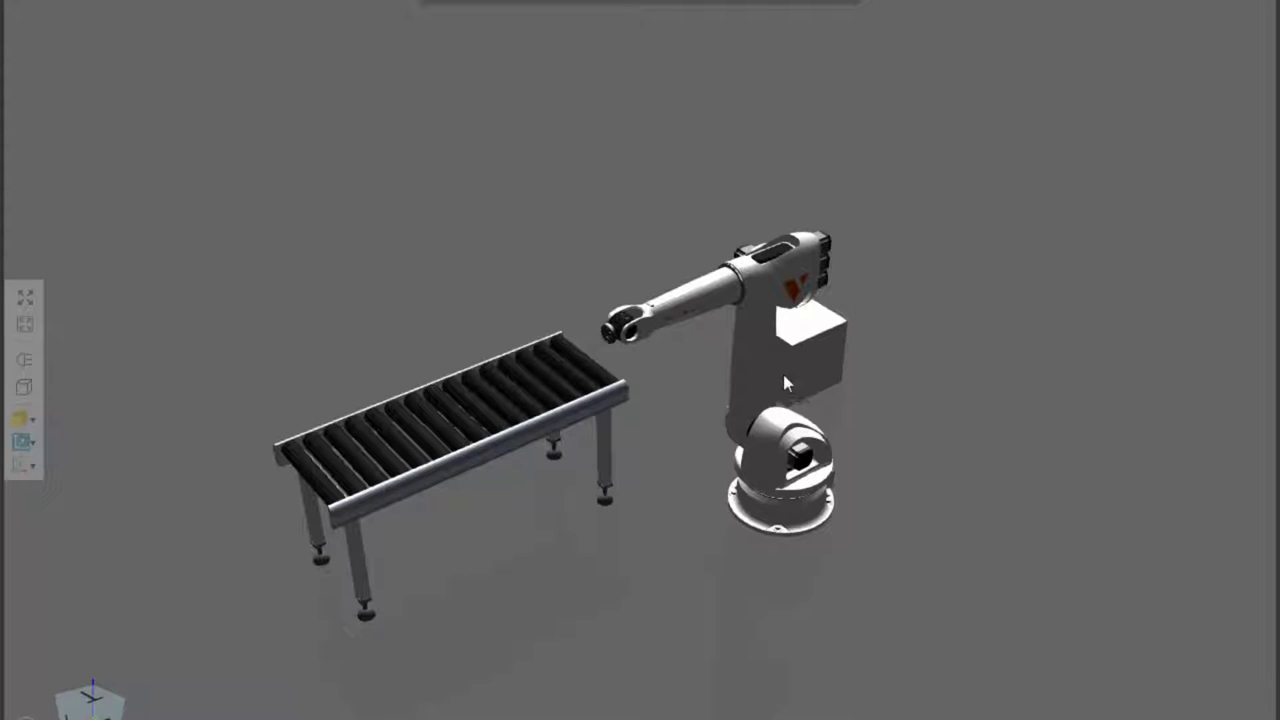
pyautogui.click(814, 346)
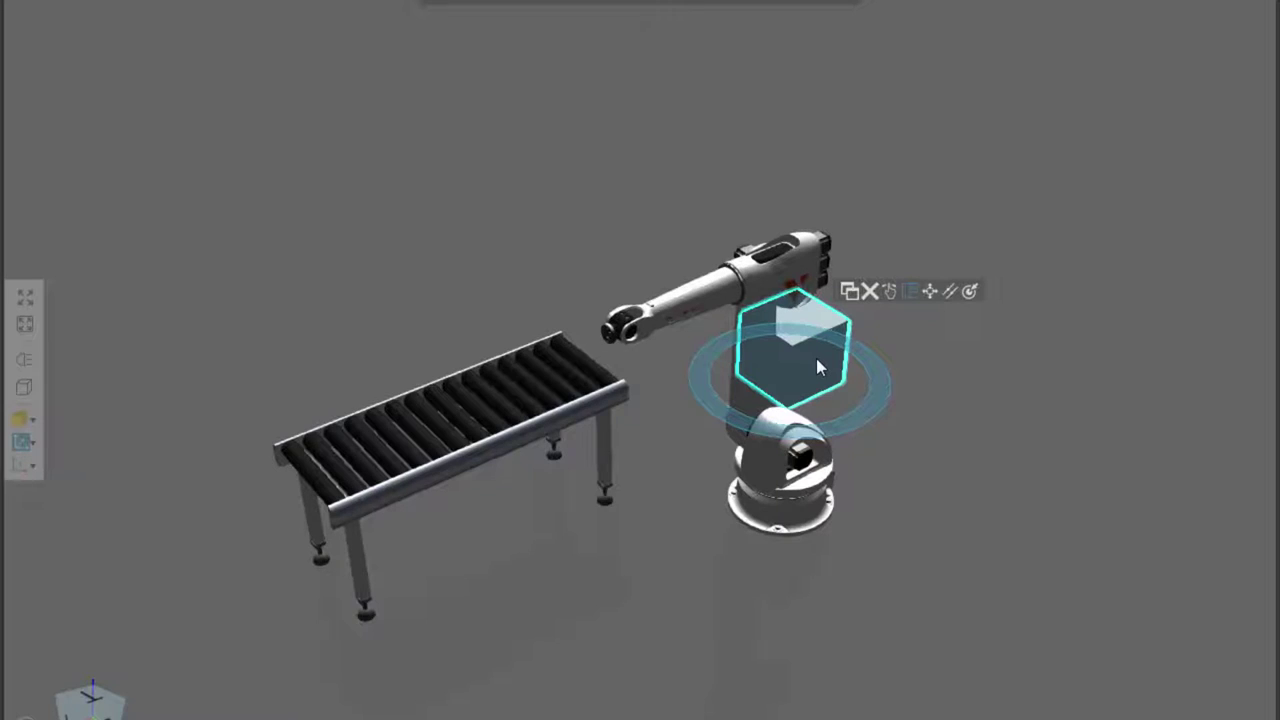
pyautogui.scroll(5, 816, 358)
pyautogui.moveTo(1152, 486); pyautogui.dragTo(487, 423, button='middle')
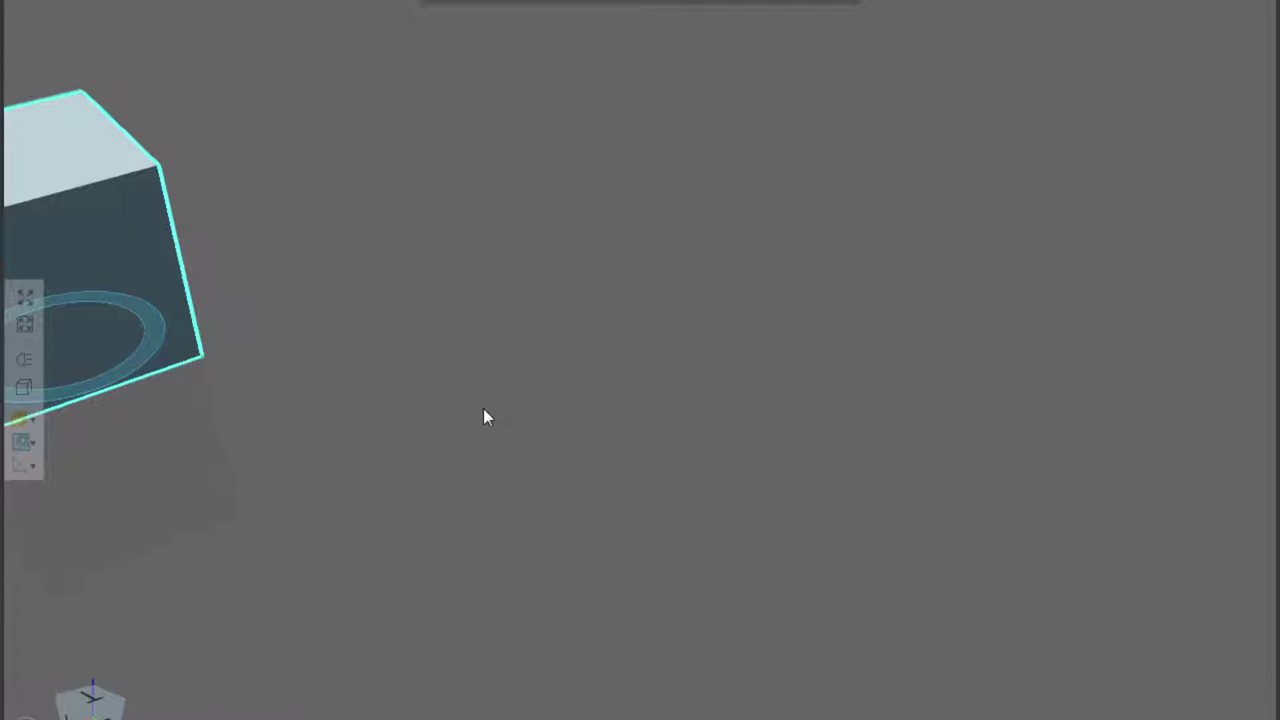
pyautogui.click(25, 325)
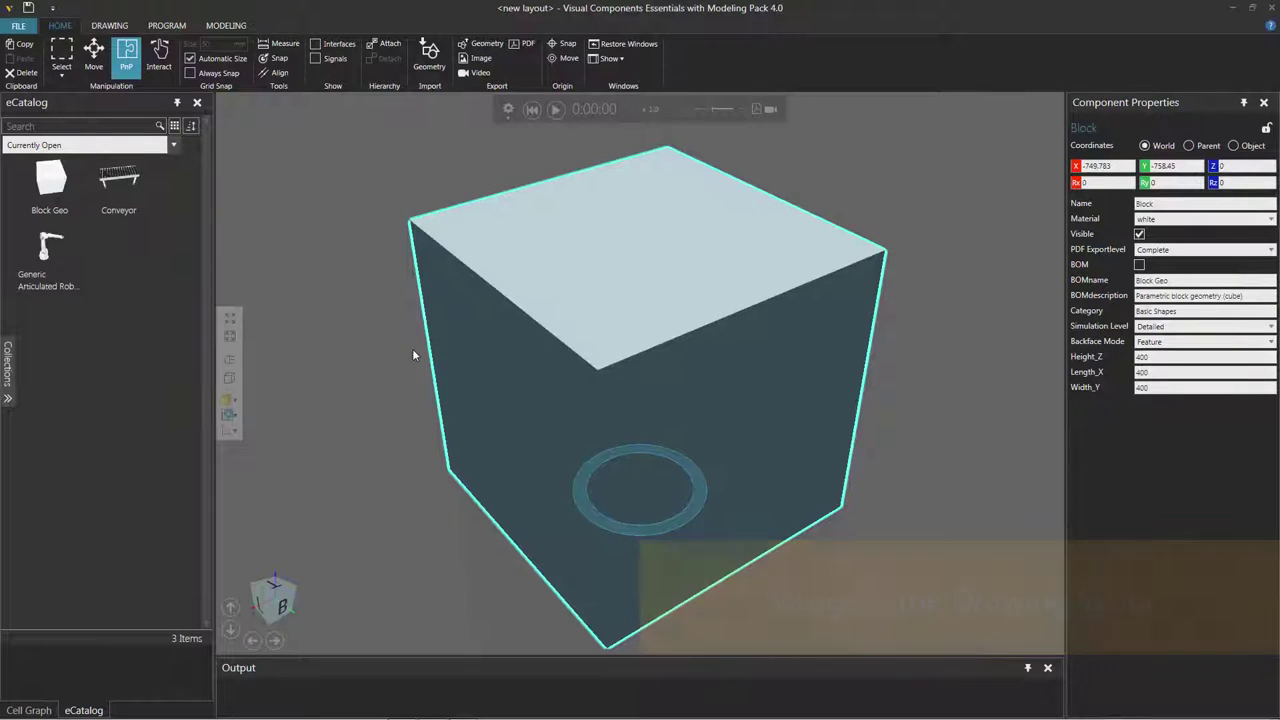
# - Switch to the 2D drawing, pan and zoom it, and fit the whole drawing in view
pyautogui.click(111, 25)
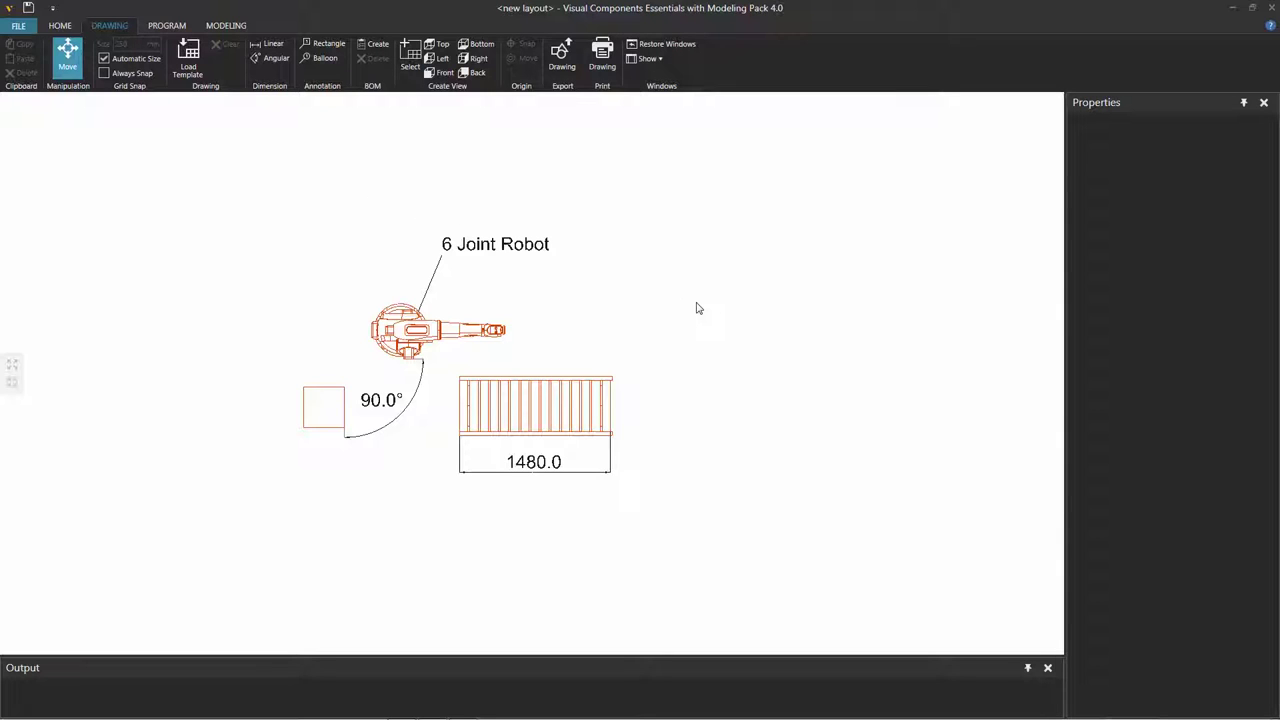
pyautogui.moveTo(698, 308)
pyautogui.mouseDown(button='right')
pyautogui.moveTo(550, 294)
pyautogui.moveTo(634, 309)
pyautogui.moveTo(743, 254)
pyautogui.mouseUp(button='right')
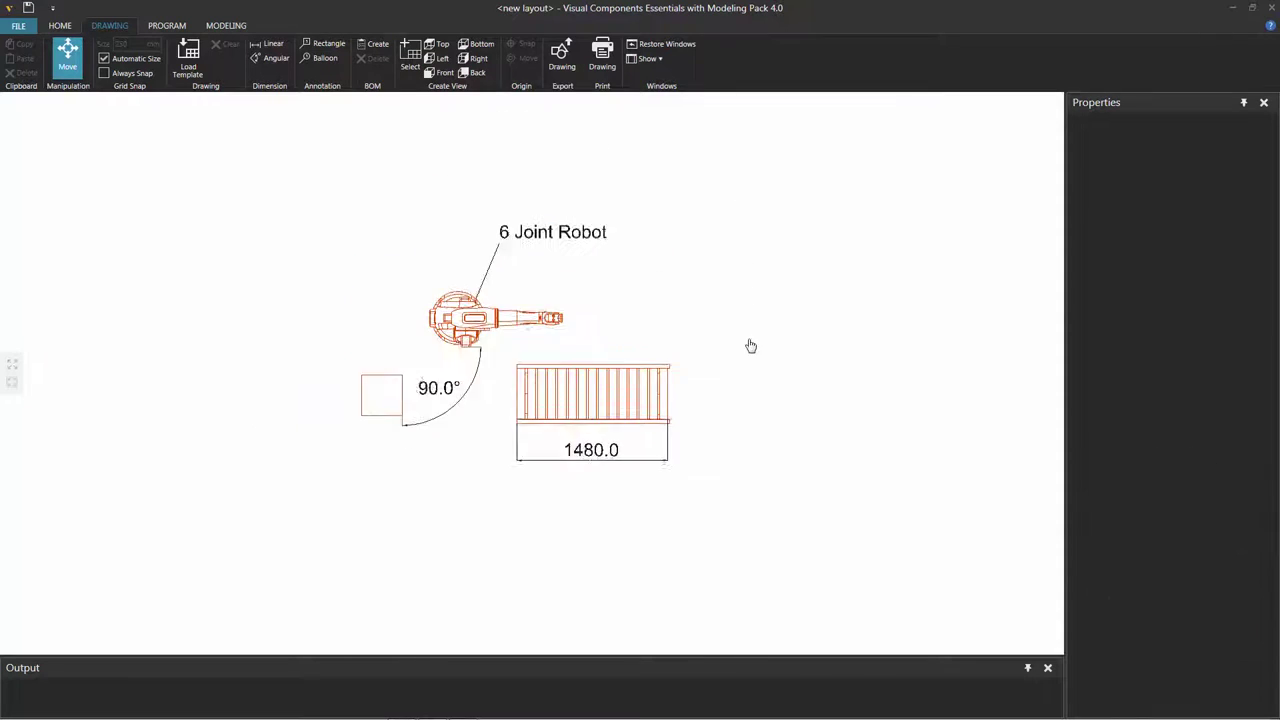
pyautogui.scroll(5, 520, 316)
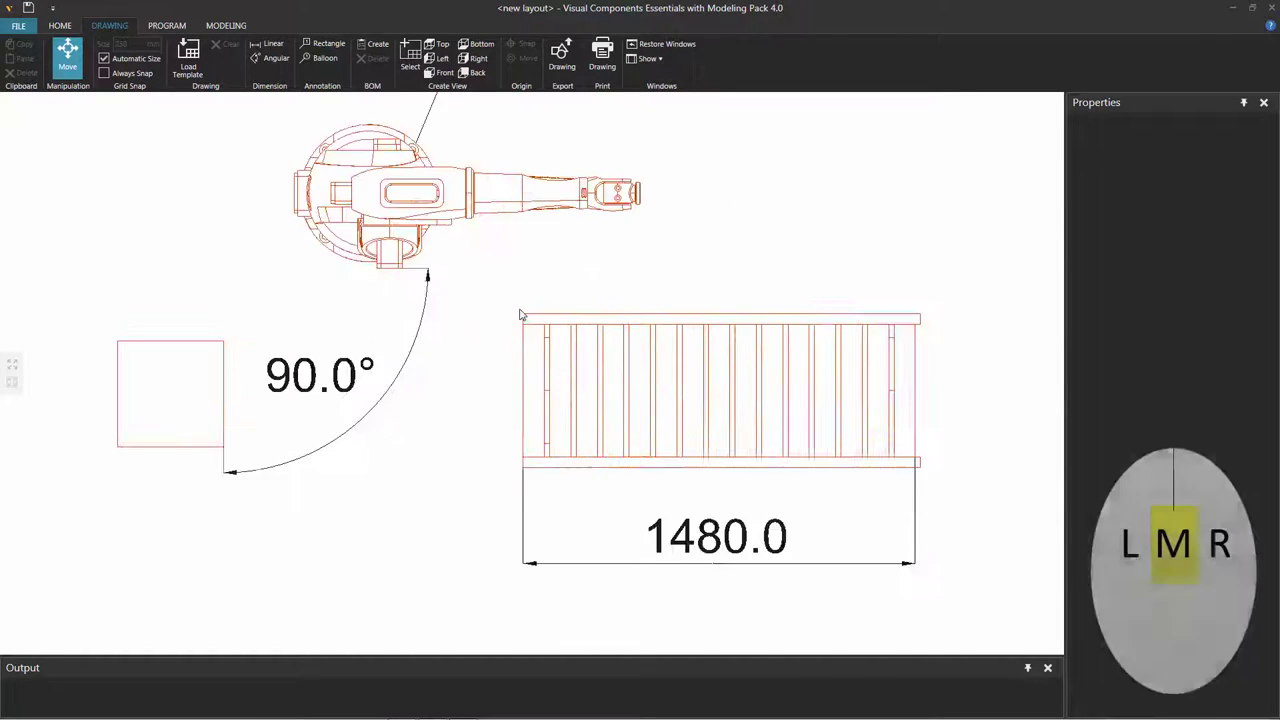
pyautogui.scroll(-5, 520, 316)
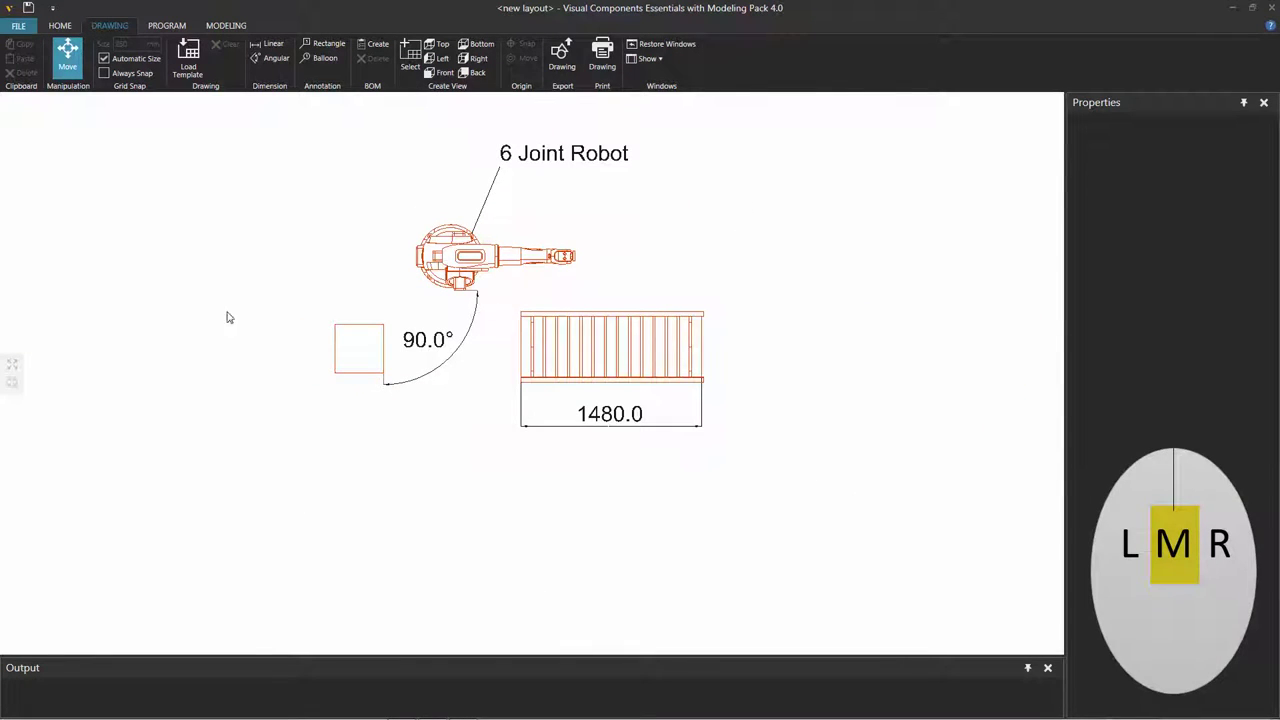
pyautogui.click(13, 365)
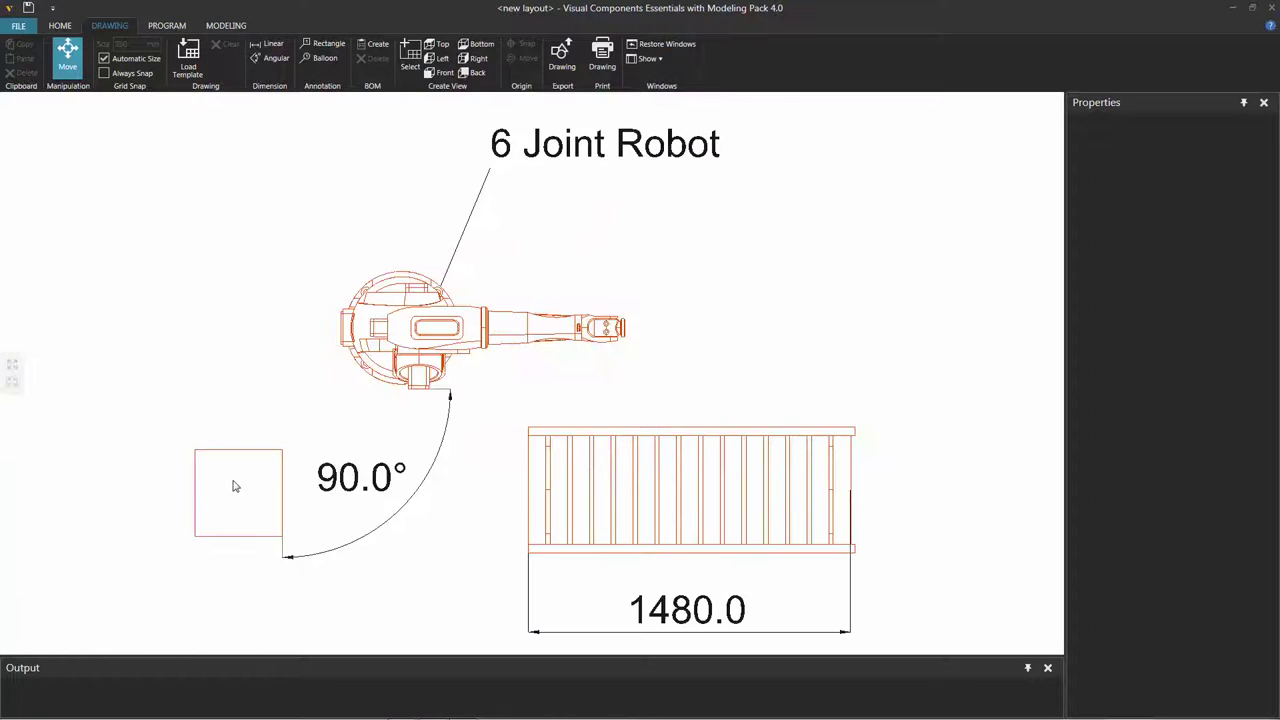
# - Select the top drawing view, fit the display to it, and center it on the robot arm
pyautogui.click(284, 480)
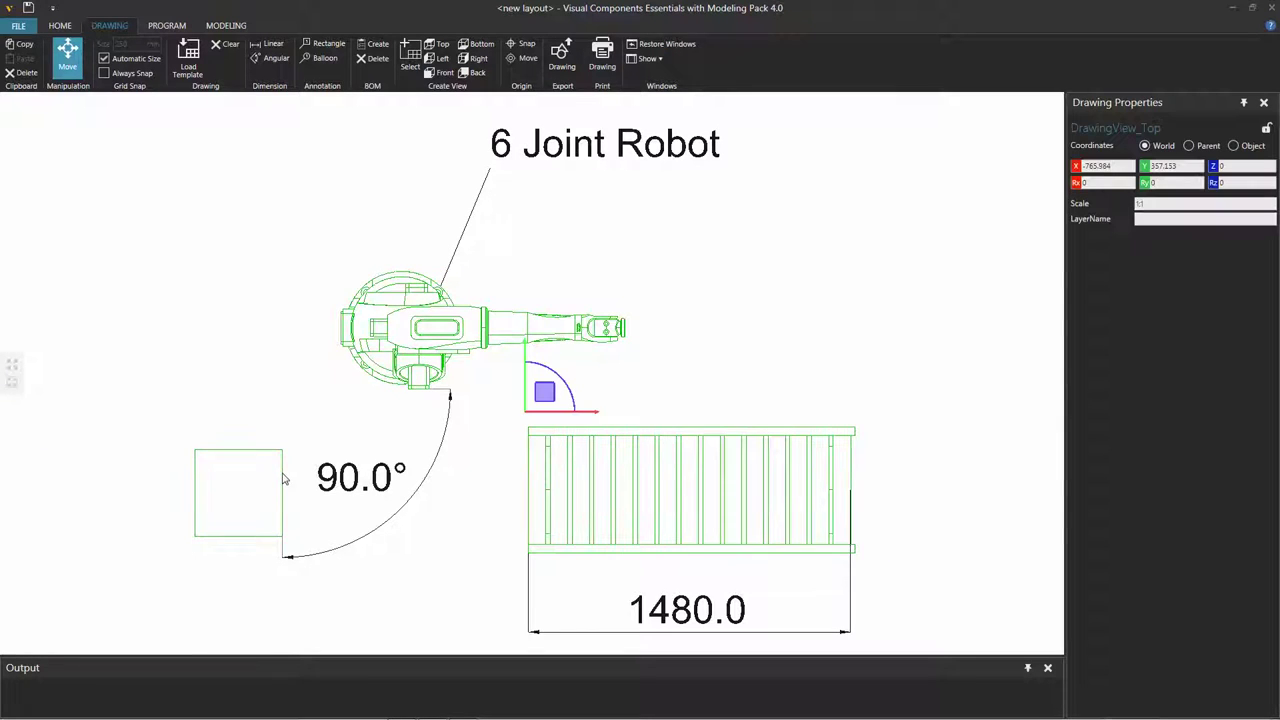
pyautogui.click(12, 379)
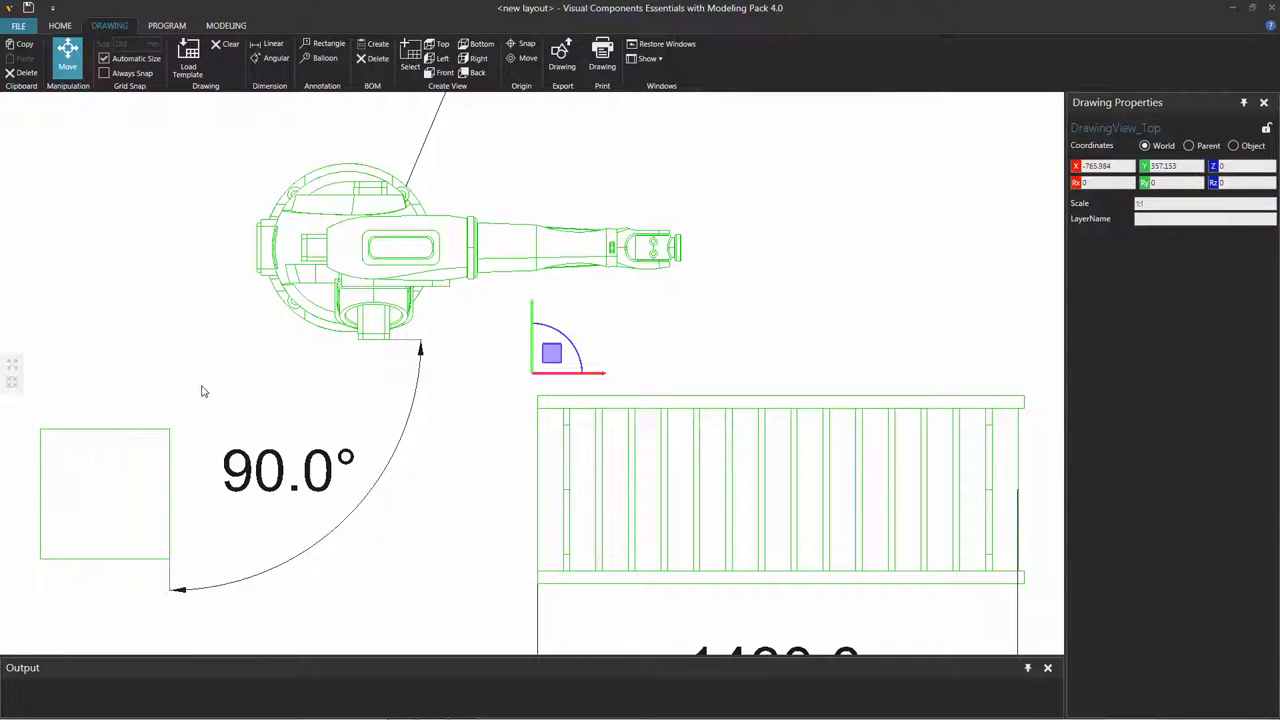
pyautogui.keyDown('ctrl'); pyautogui.rightClick(478, 267); pyautogui.keyUp('ctrl')
pyautogui.click(492, 280)
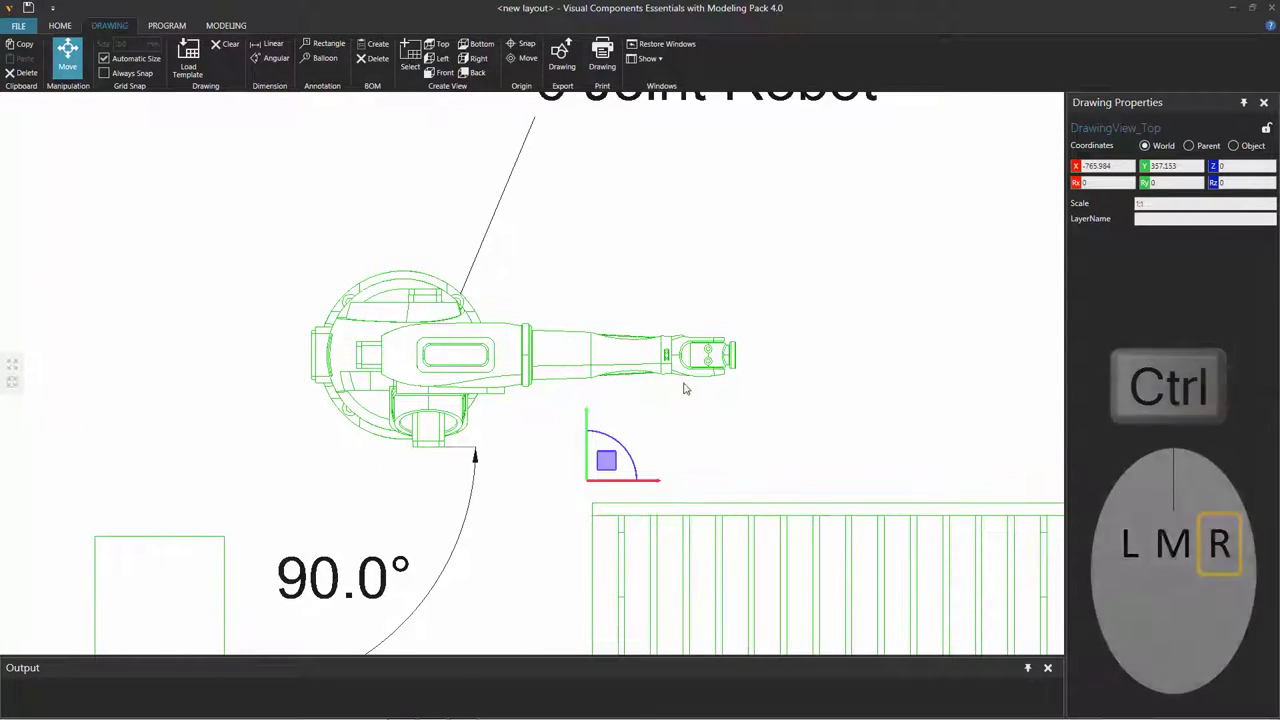
pyautogui.scroll(3, 901, 508)
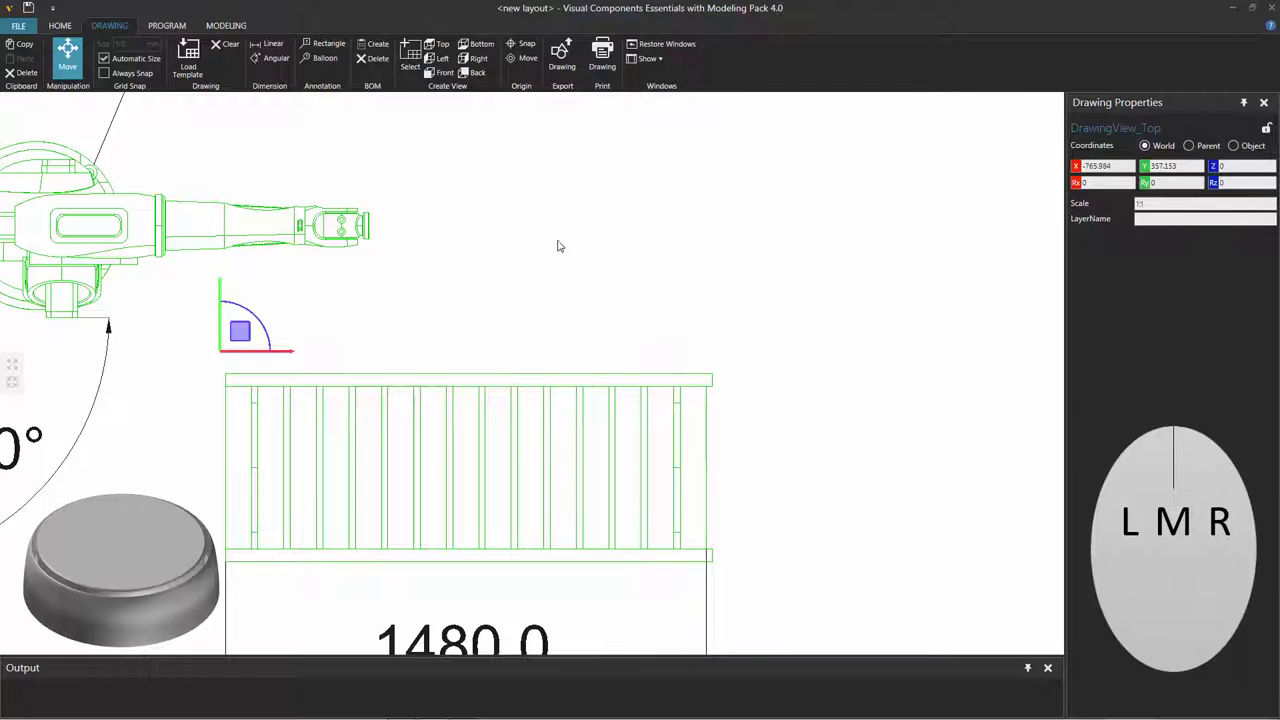
# - Return to the 3D world and orbit down to a low side view of the block, robot and conveyor
pyautogui.click(62, 25)
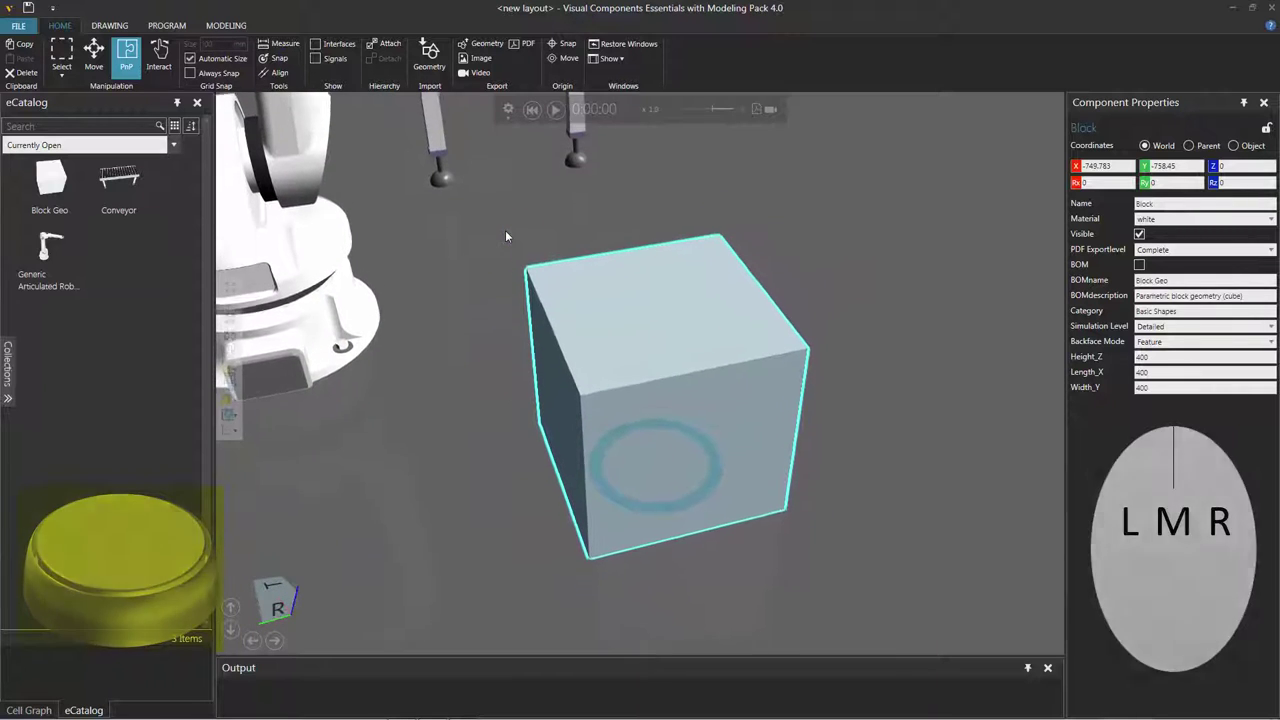
pyautogui.moveTo(505, 236); pyautogui.dragTo(560, 462, button='right')
pyautogui.press('Up')
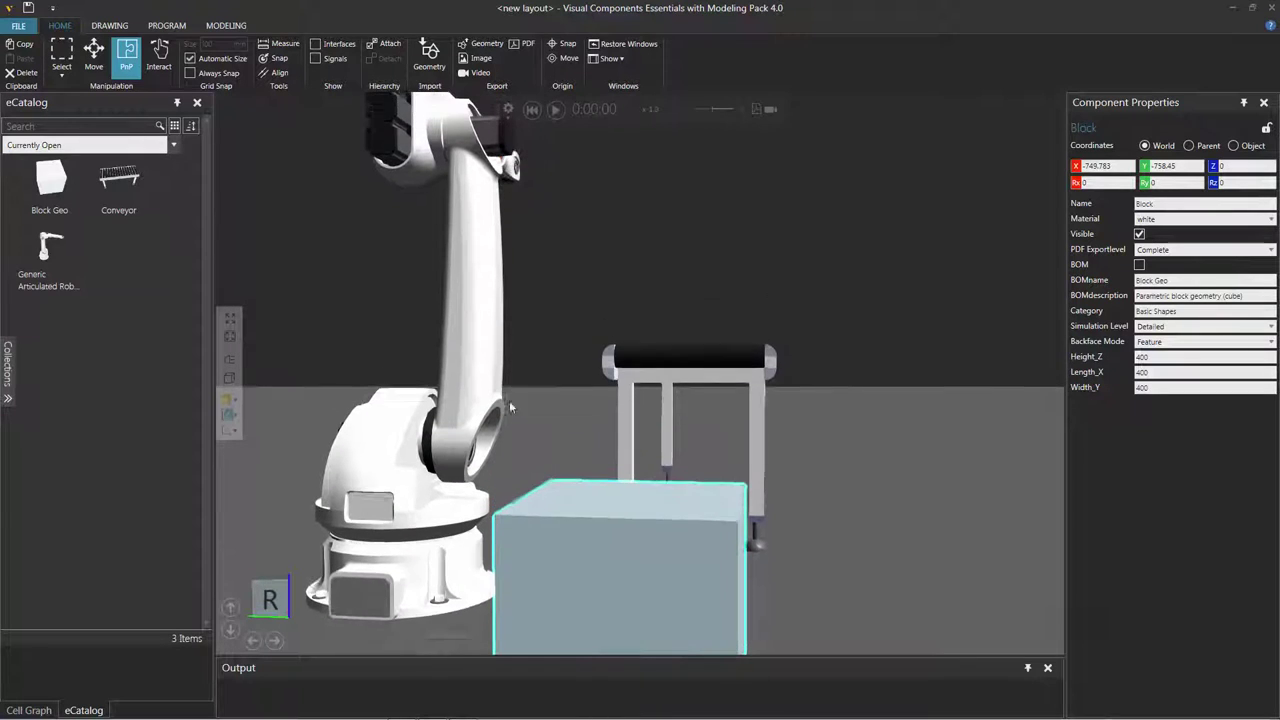
pyautogui.click(477, 387)
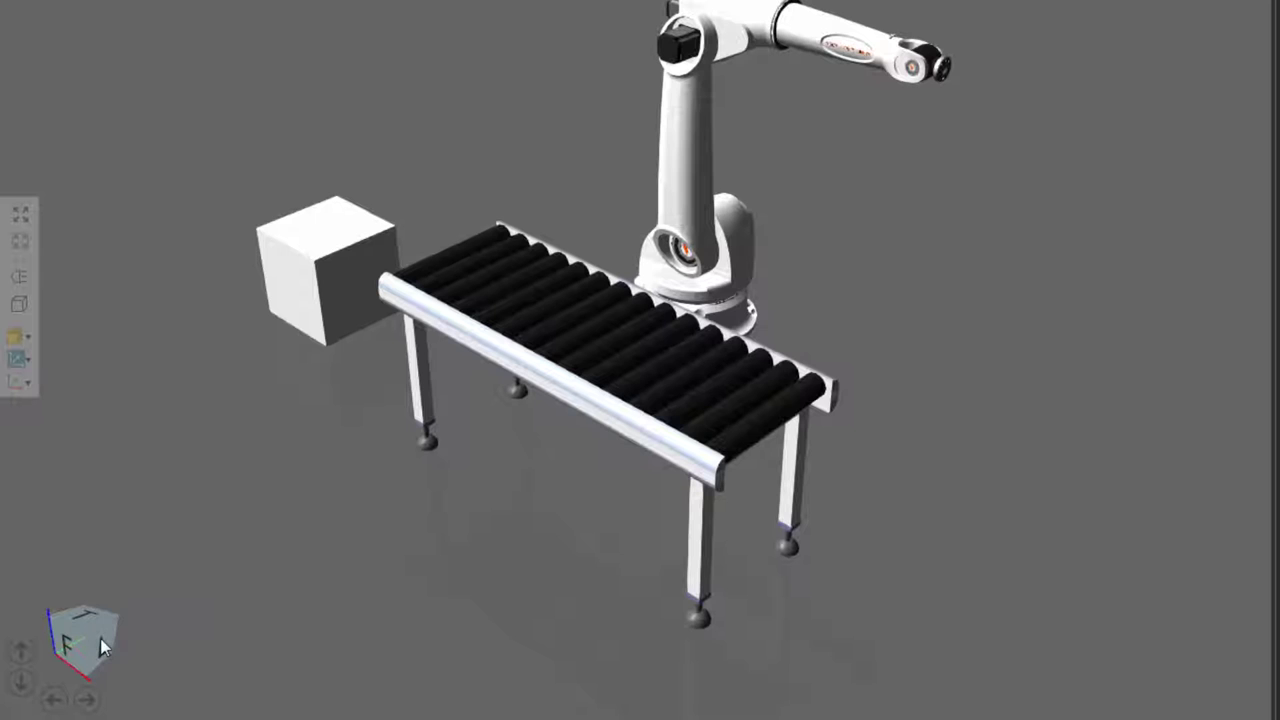
# - Rotate the 3D view from the front up to a top-down view and back to a tilted front view
pyautogui.click(100, 638)
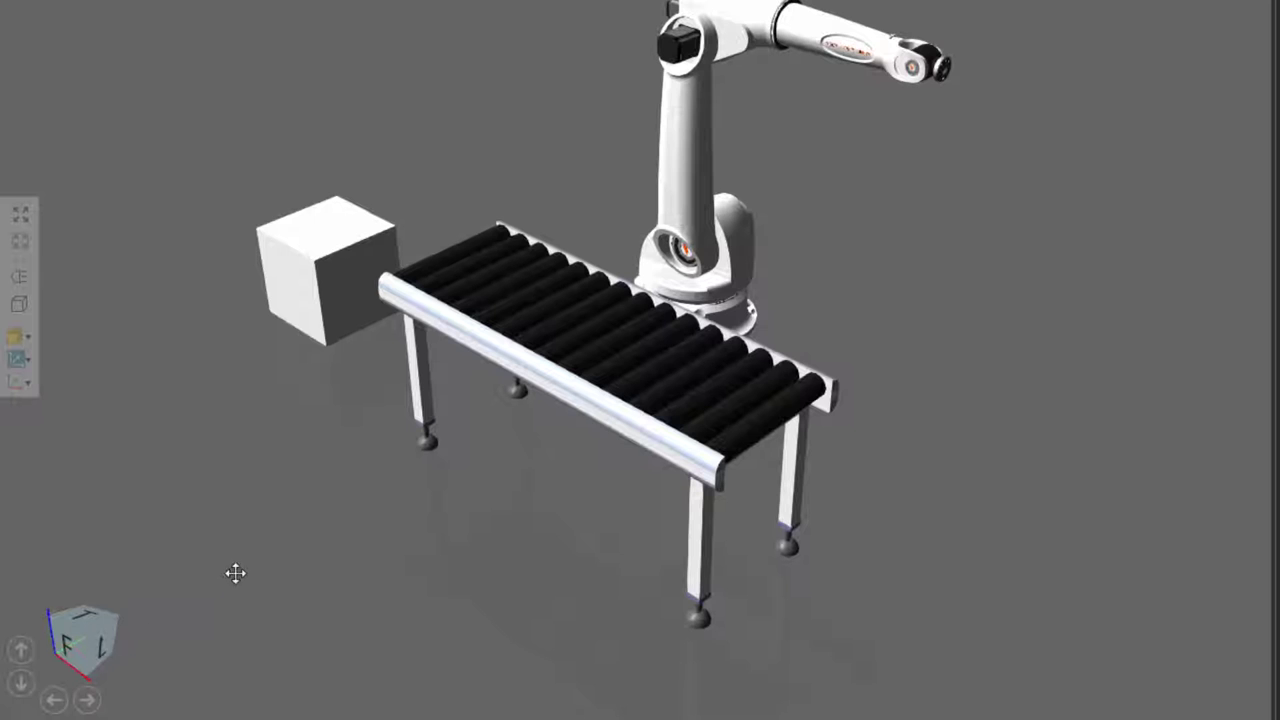
pyautogui.moveTo(269, 561)
pyautogui.keyDown('shift'); pyautogui.mouseDown(button='middle')
pyautogui.moveTo(180, 571)
pyautogui.moveTo(94, 557)
pyautogui.moveTo(289, 566)
pyautogui.moveTo(360, 554)
pyautogui.moveTo(359, 634)
pyautogui.moveTo(346, 537)
pyautogui.moveTo(359, 475)
pyautogui.moveTo(329, 526)
pyautogui.moveTo(245, 569)
pyautogui.mouseUp(button='middle'); pyautogui.keyUp('shift')
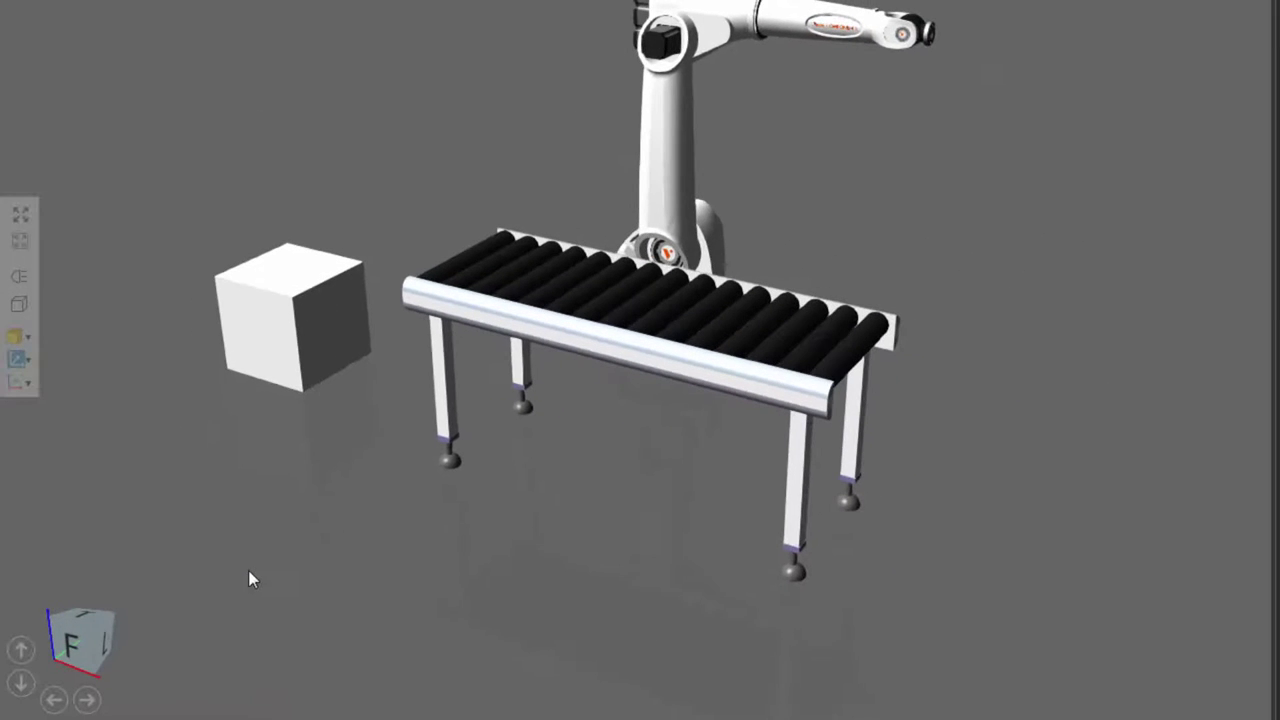
pyautogui.click(22, 651)
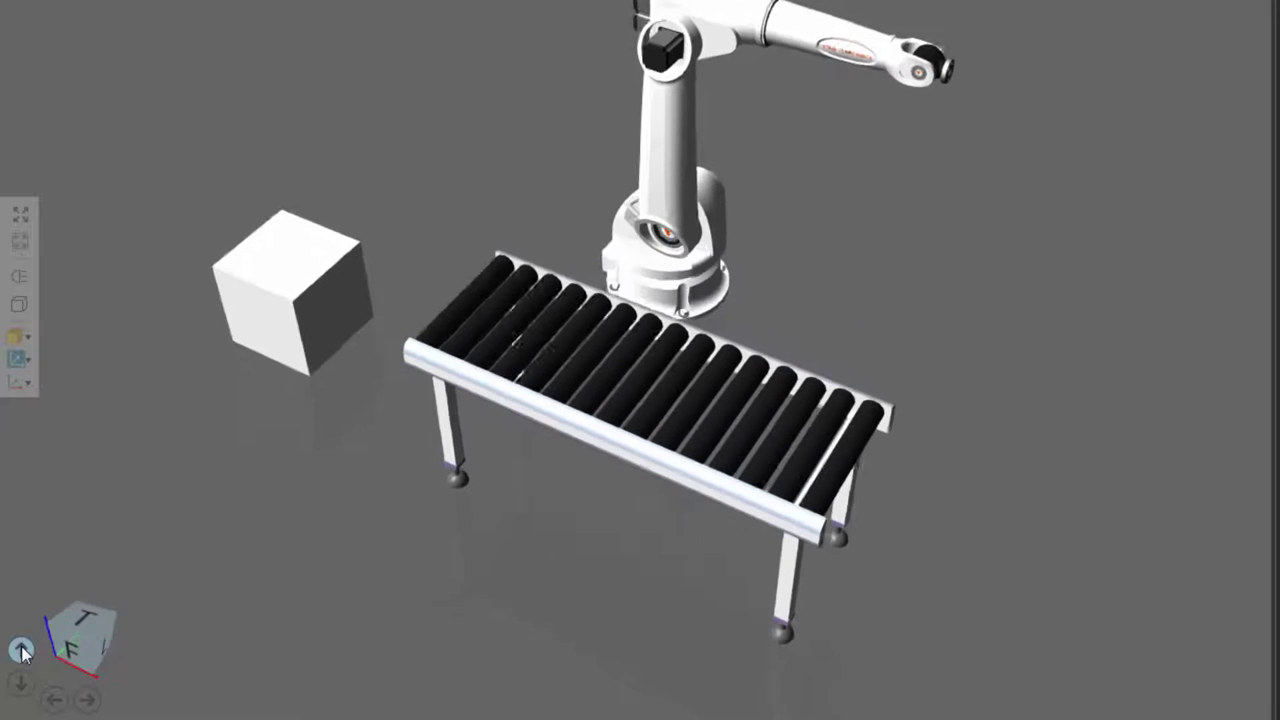
pyautogui.click(22, 651)
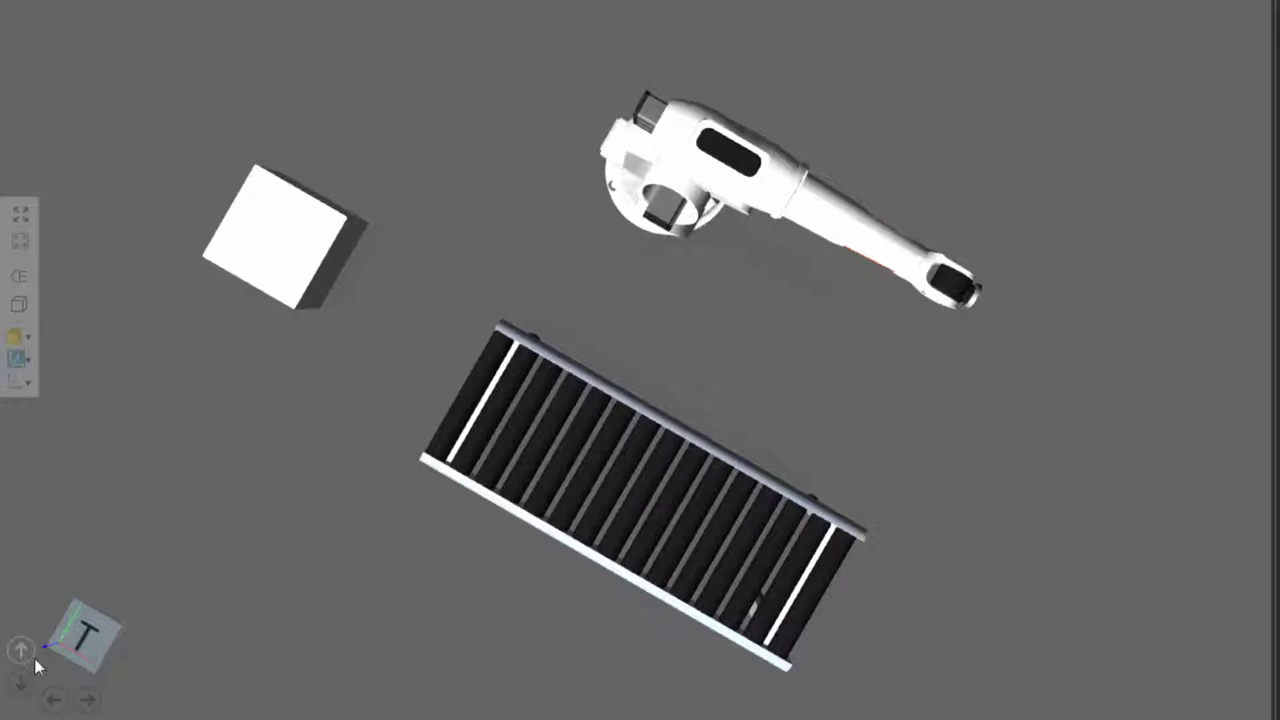
pyautogui.click(20, 682)
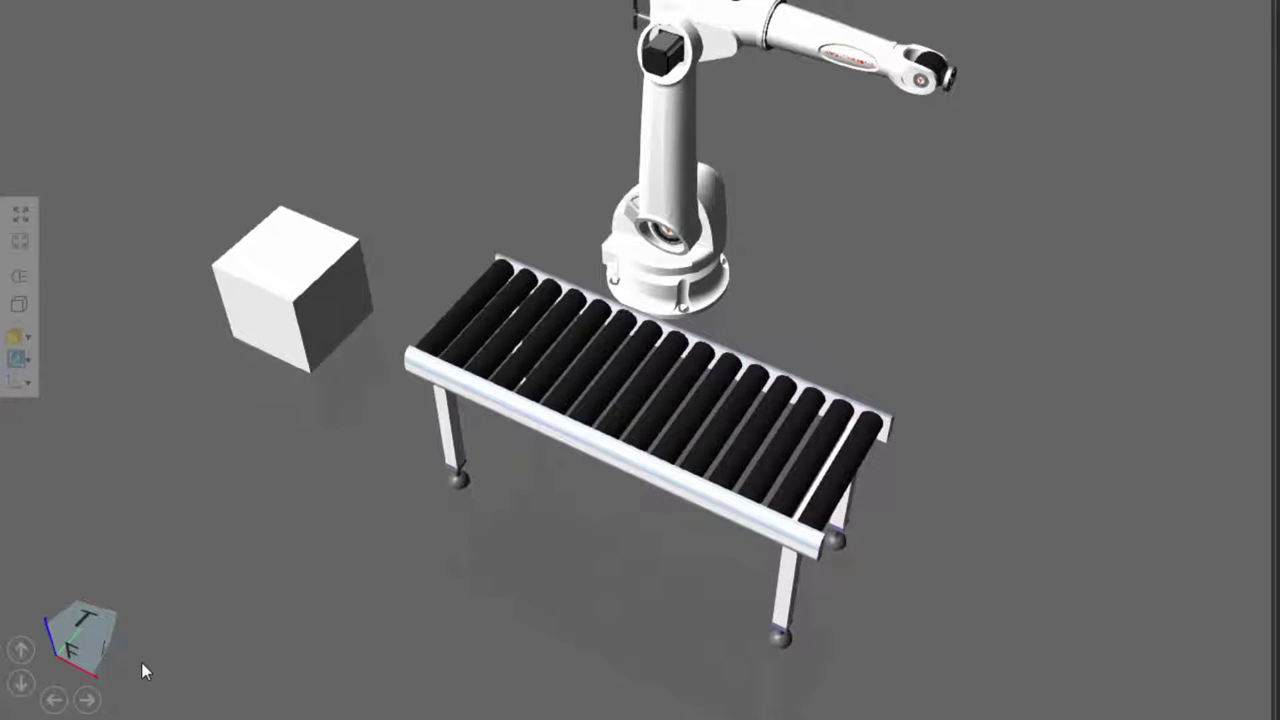
# - Rotate the 3D view horizontally past the conveyor's end to the back side of the robot
pyautogui.click(88, 700)
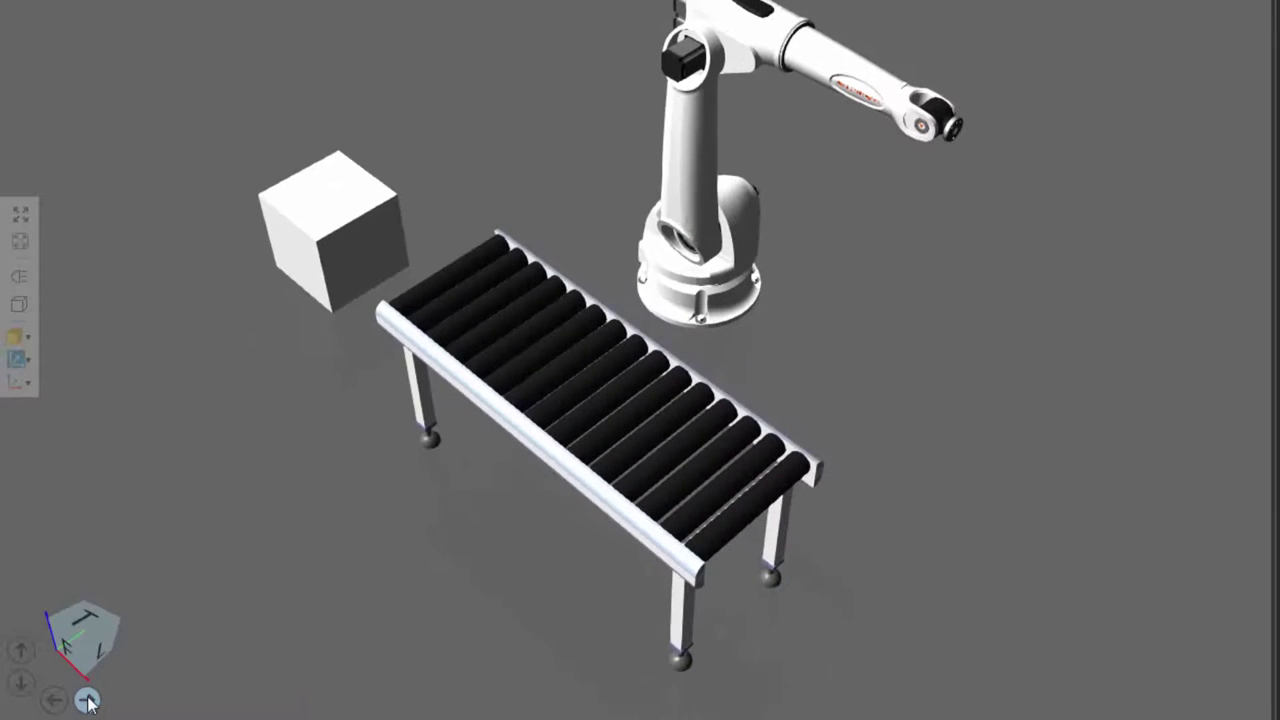
pyautogui.click(88, 700)
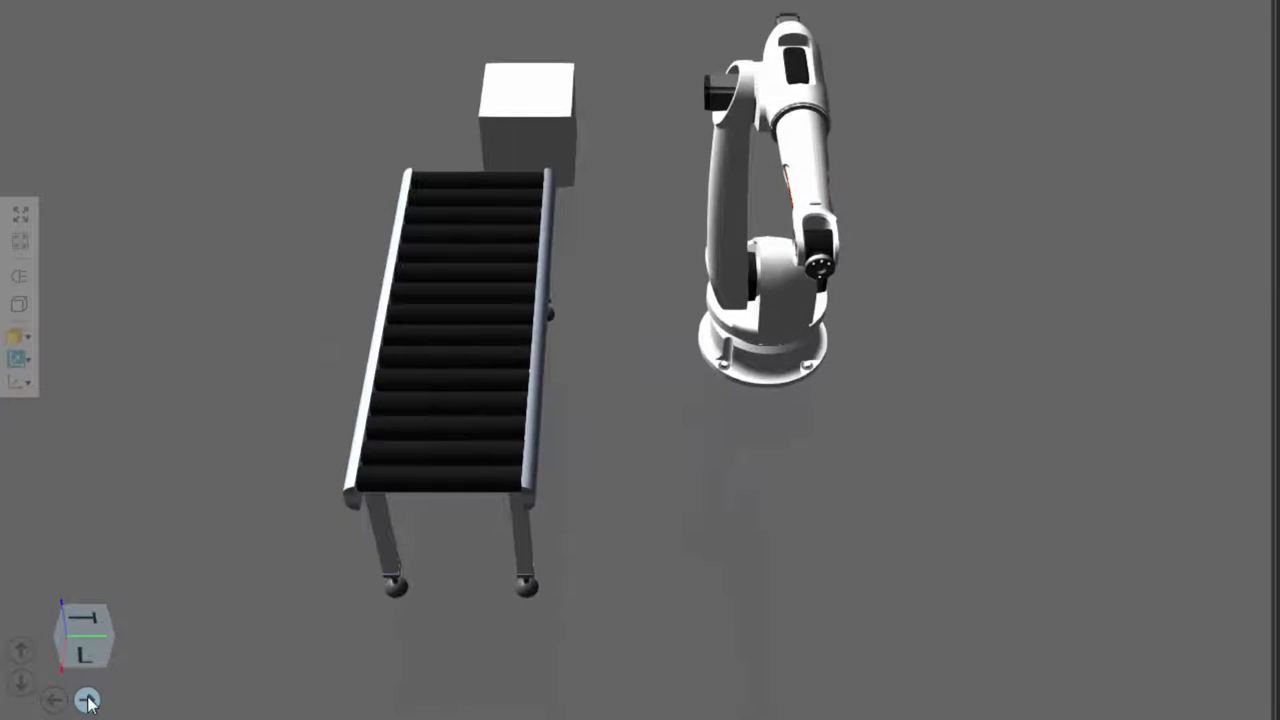
pyautogui.click(88, 700)
pyautogui.moveTo(501, 602); pyautogui.dragTo(477, 606, button='right')
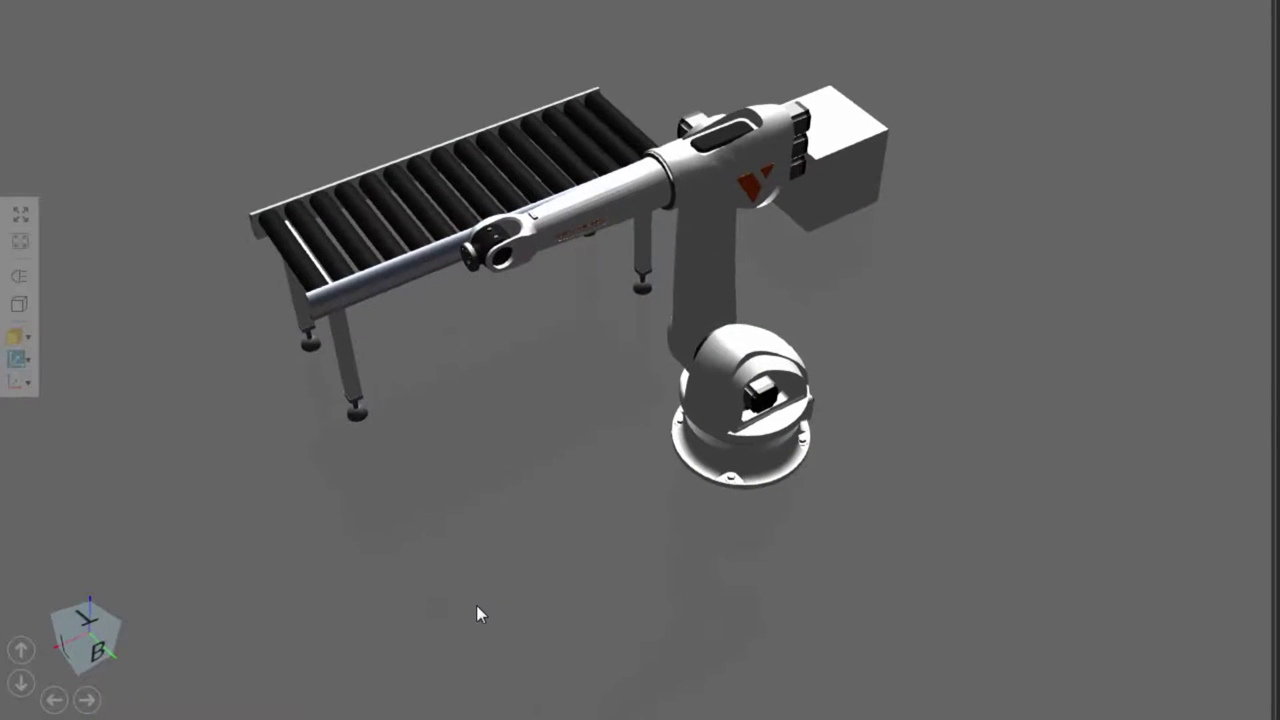
# - Rotate the 3D view horizontally in both directions around the robot, and orbit to the side where the block stands
pyautogui.click(88, 701)
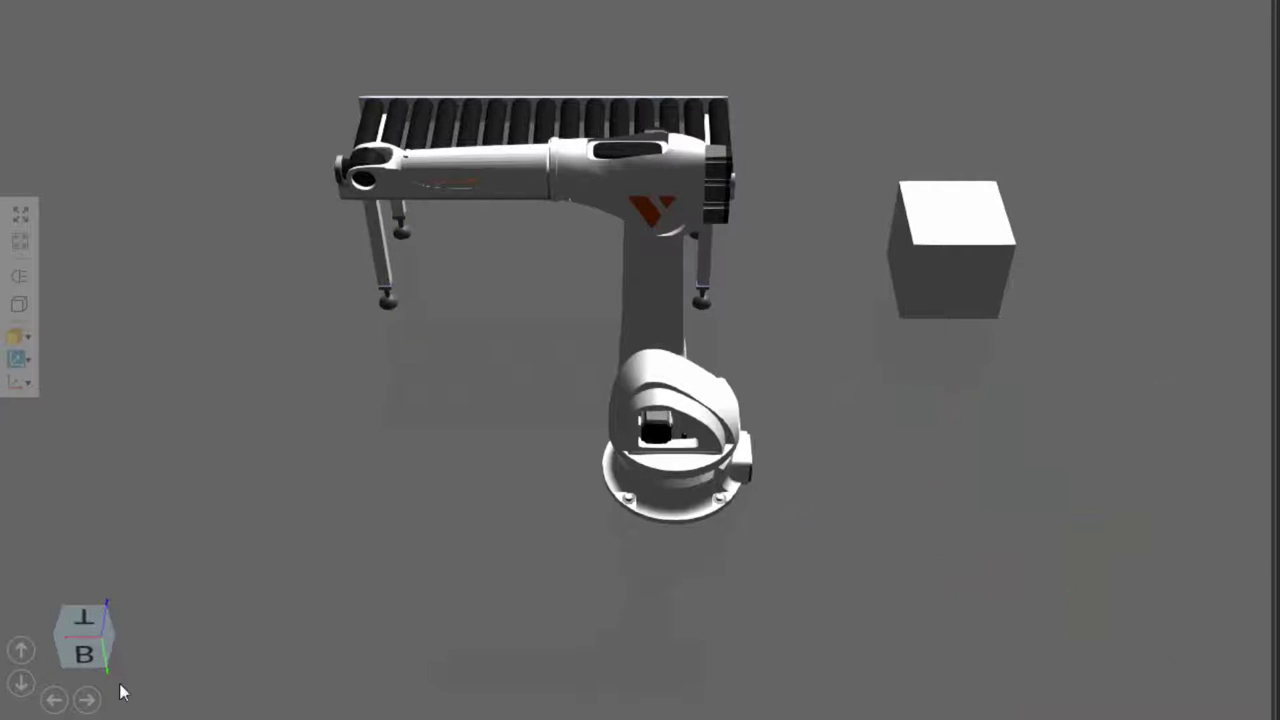
pyautogui.click(55, 700)
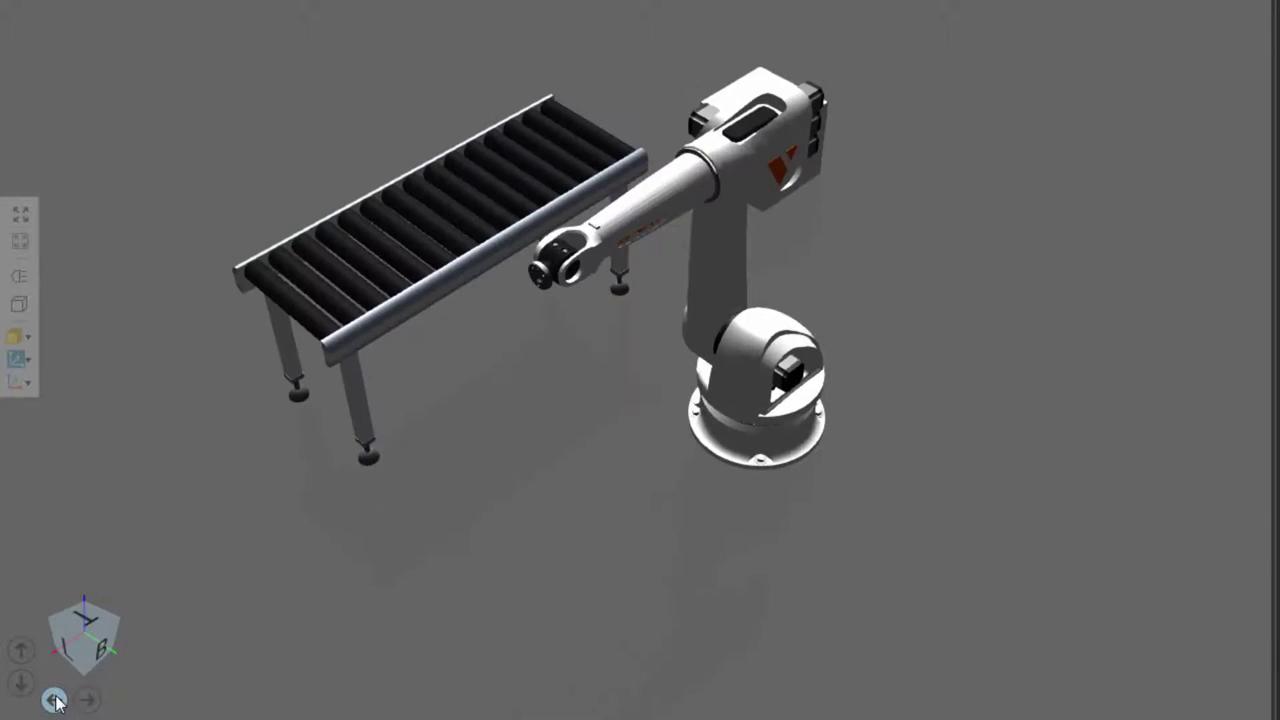
pyautogui.click(55, 700)
pyautogui.click(88, 700)
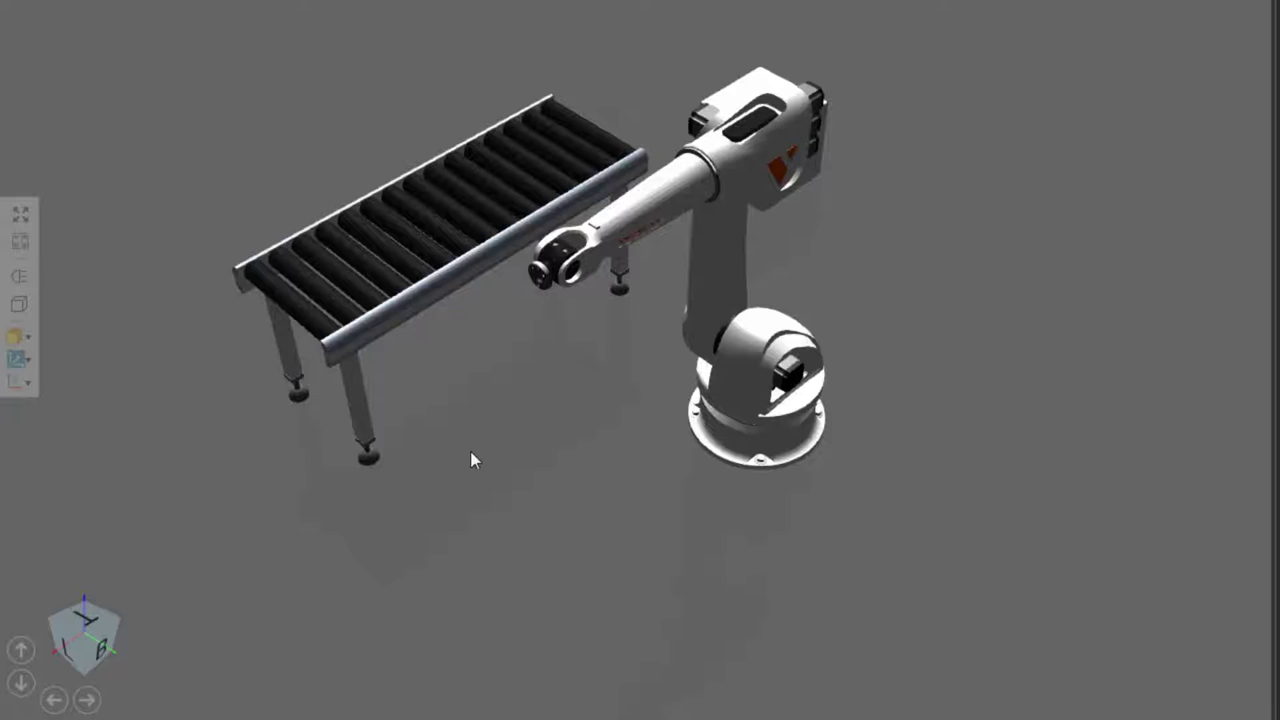
pyautogui.moveTo(470, 451); pyautogui.dragTo(470, 451, button='right')
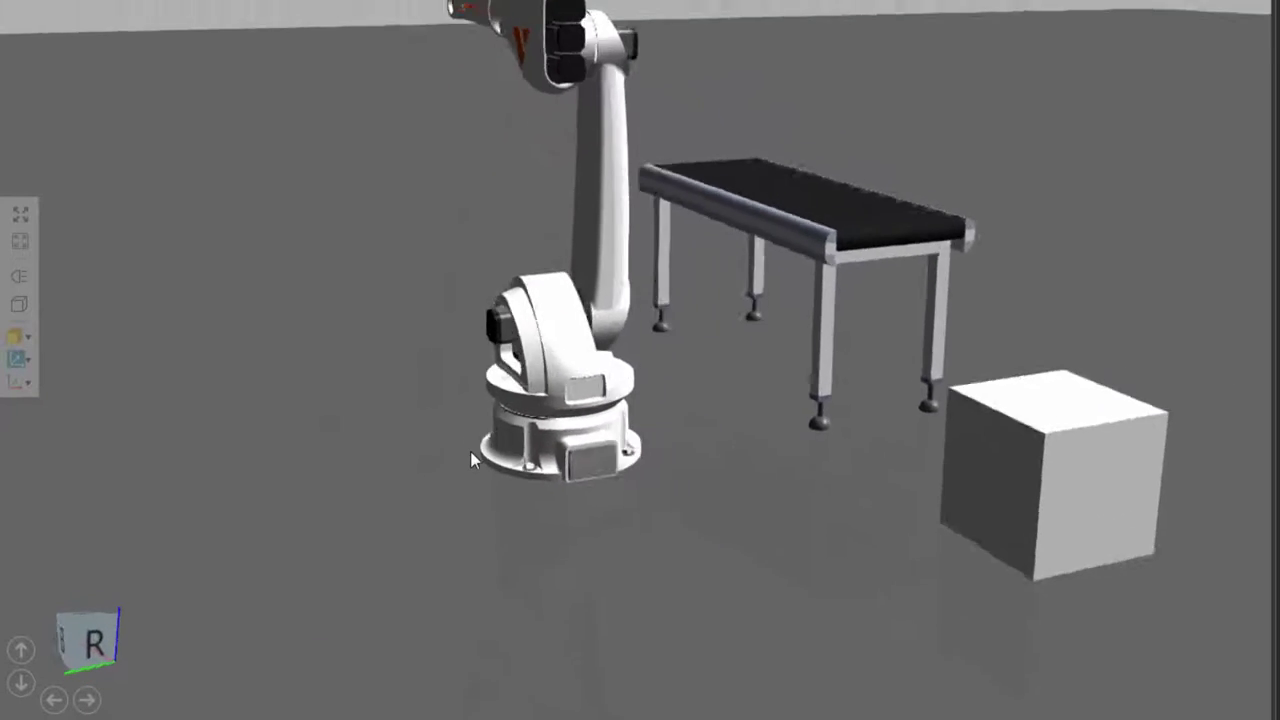
# - Switch the 3D world through the preset right, top and front views, and fit the view to its contents
pyautogui.rightClick(470, 451)
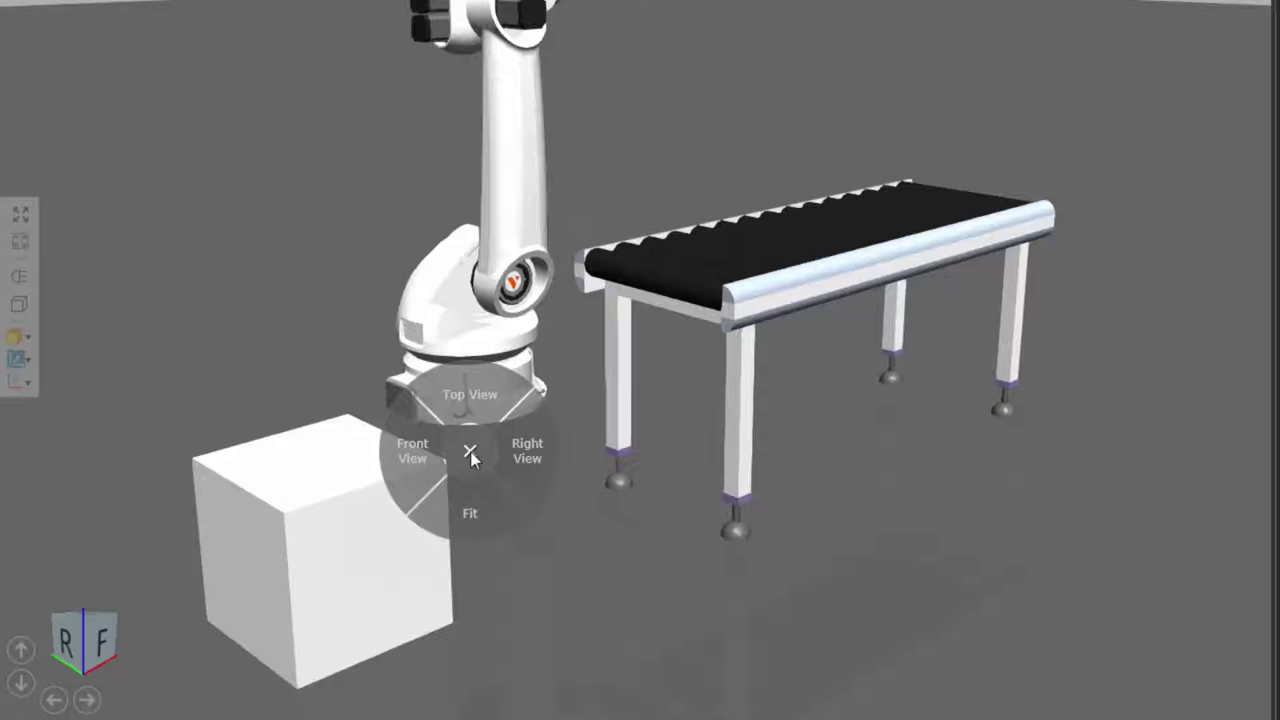
pyautogui.click(527, 452)
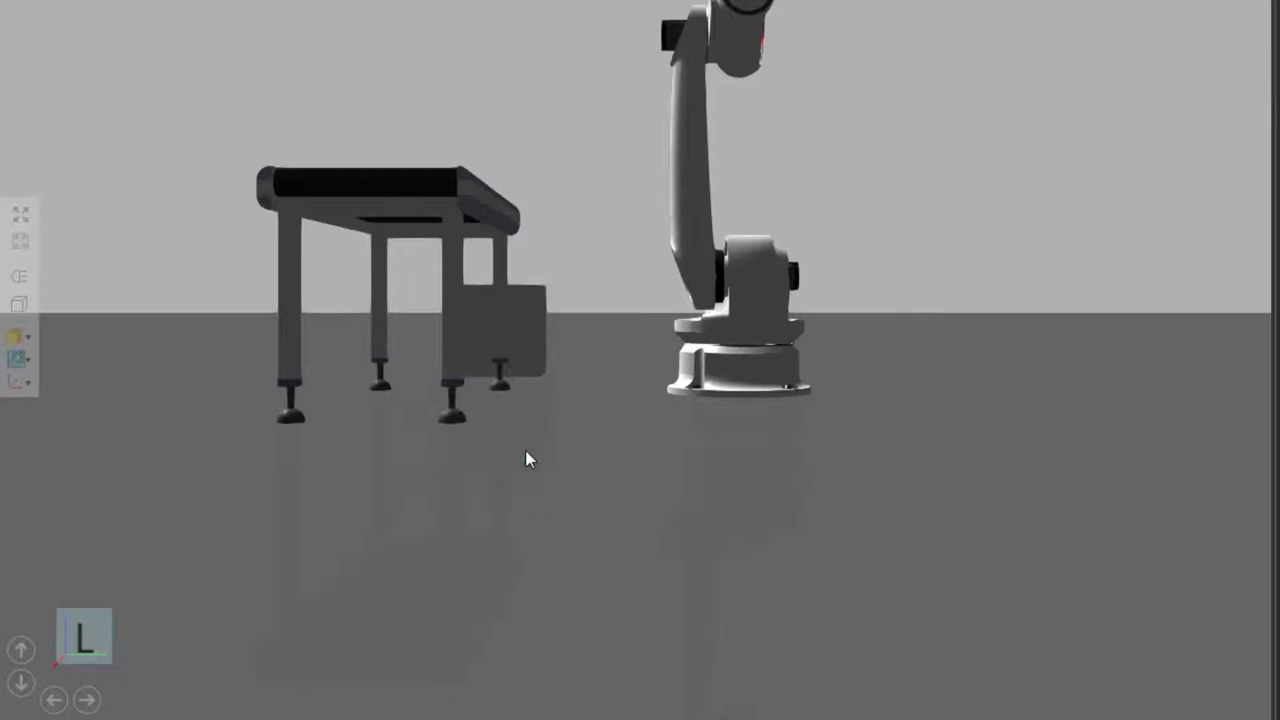
pyautogui.rightClick(525, 450)
pyautogui.click(530, 405)
pyautogui.rightClick(530, 403)
pyautogui.click(483, 409)
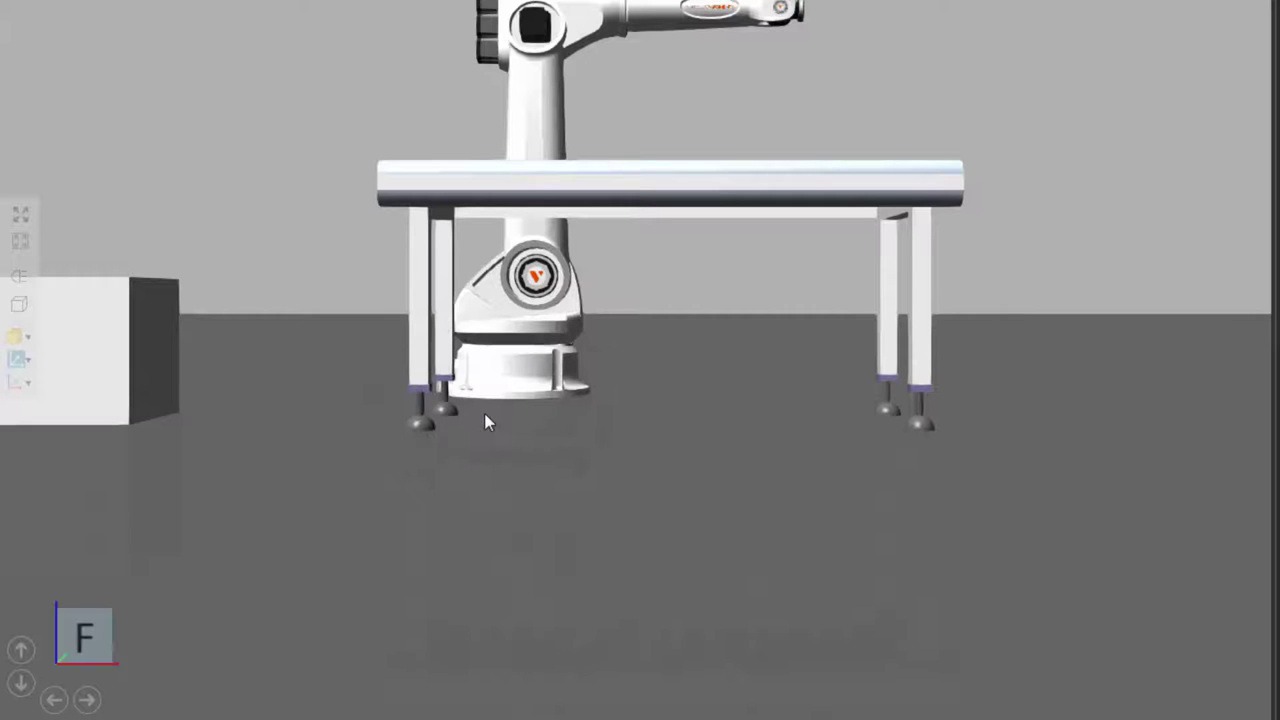
pyautogui.rightClick(485, 413)
pyautogui.click(497, 466)
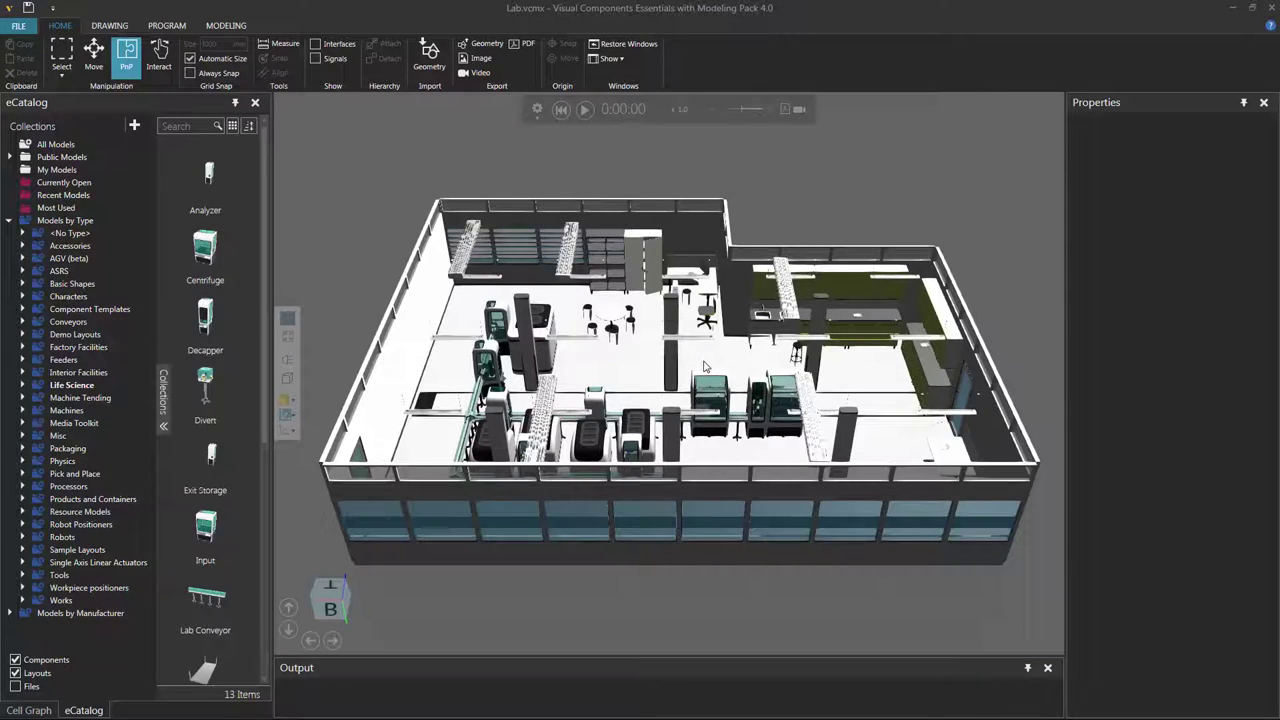
# - Start the lab simulation, zoom in and orbit to the glass-enclosed machines, and center the 3D view on them
pyautogui.click(585, 109)
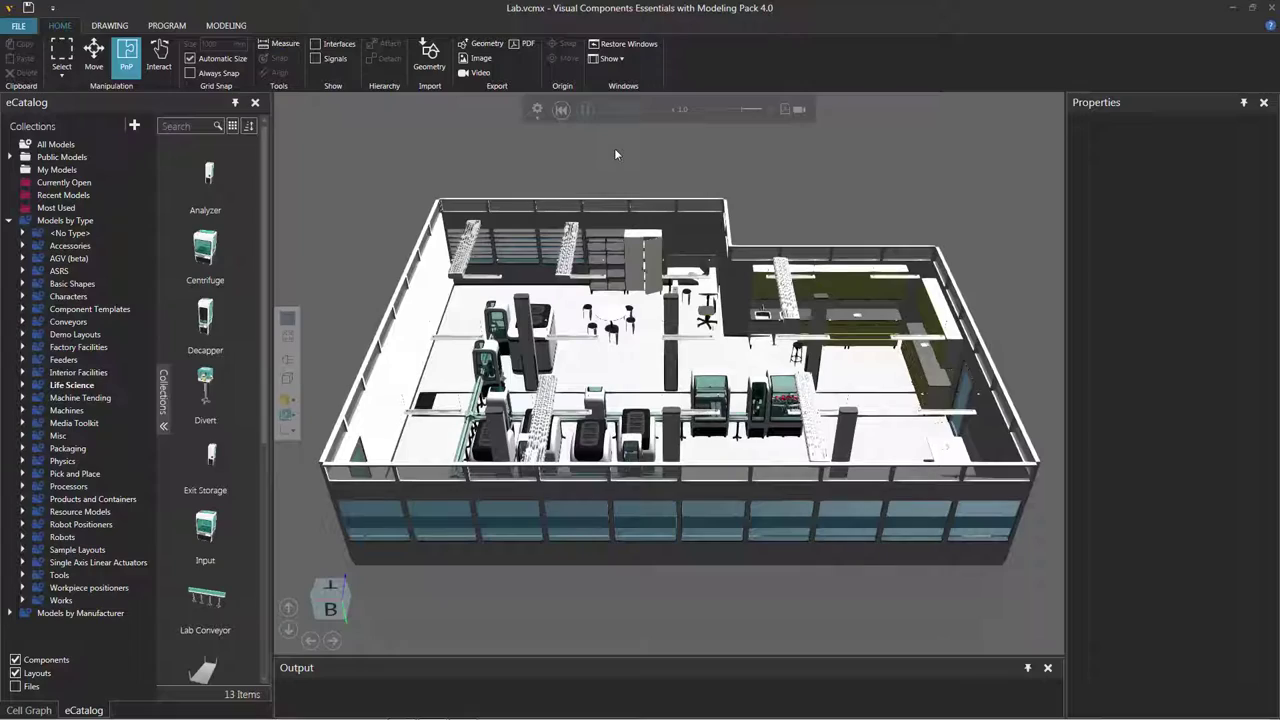
pyautogui.scroll(5, 737, 403)
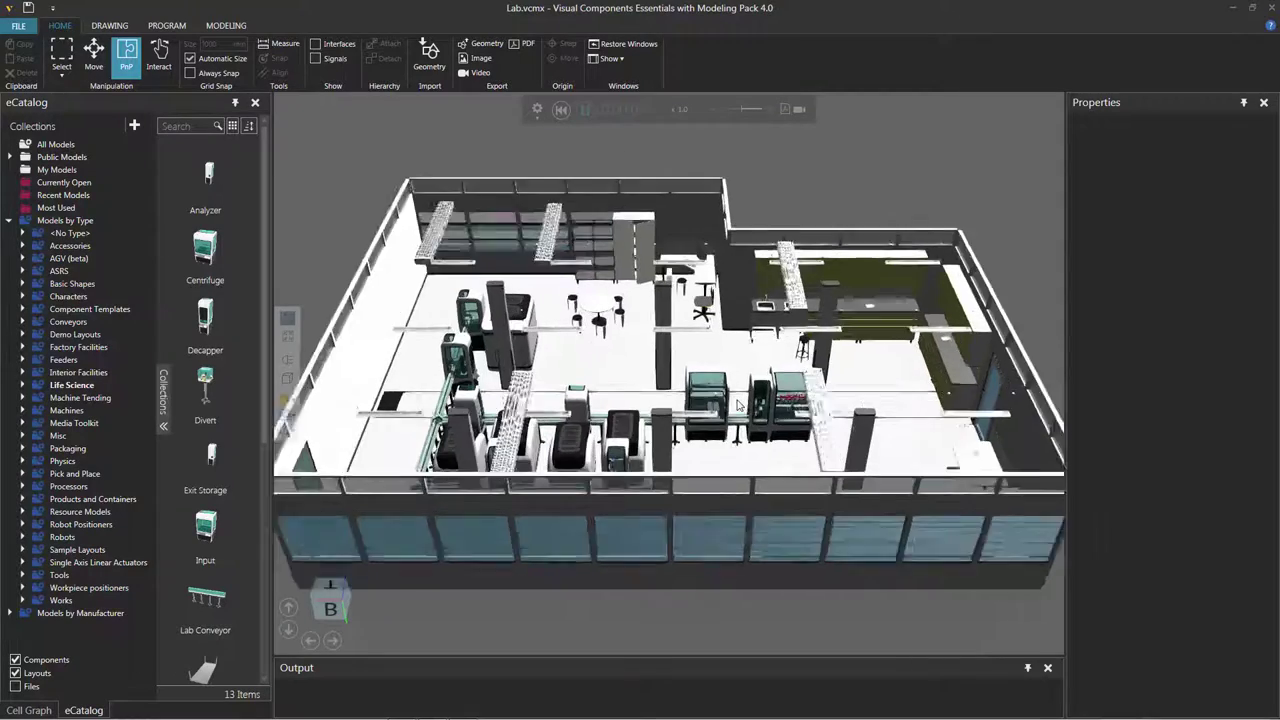
pyautogui.scroll(8, 737, 403)
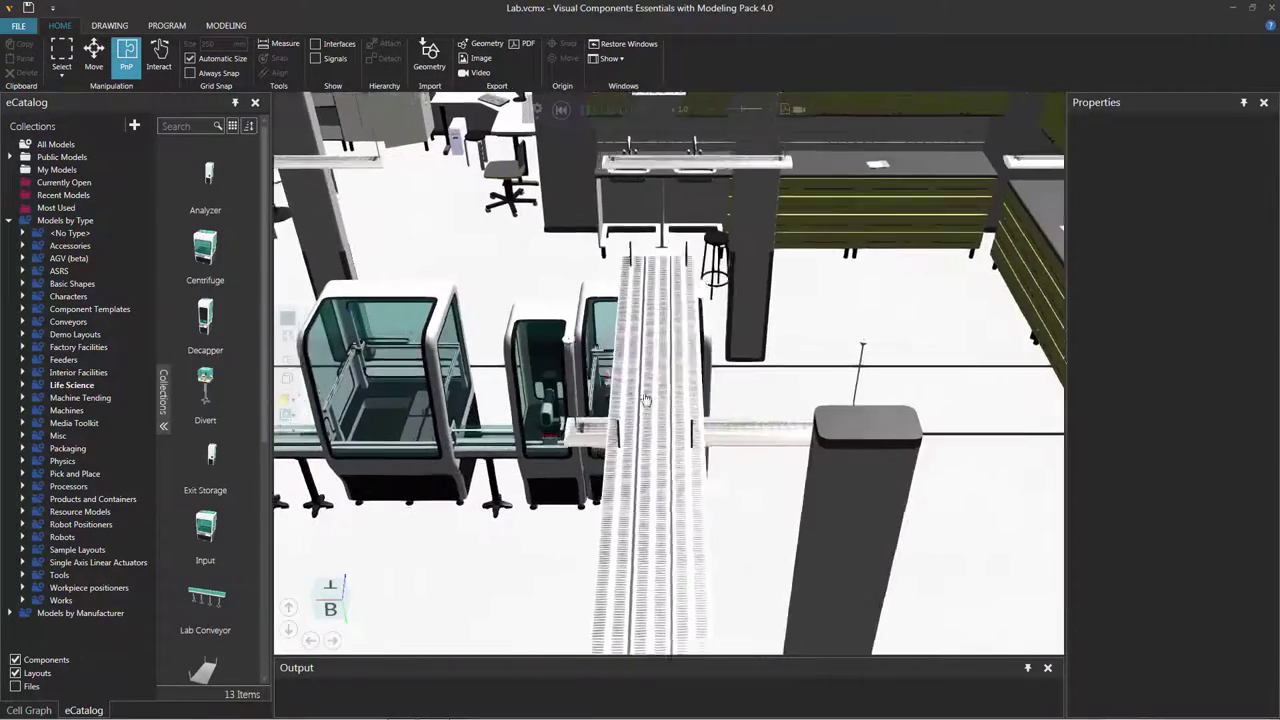
pyautogui.moveTo(624, 397)
pyautogui.mouseDown(button='right')
pyautogui.moveTo(600, 400)
pyautogui.moveTo(632, 396)
pyautogui.mouseUp(button='right')
pyautogui.rightClick(632, 396)
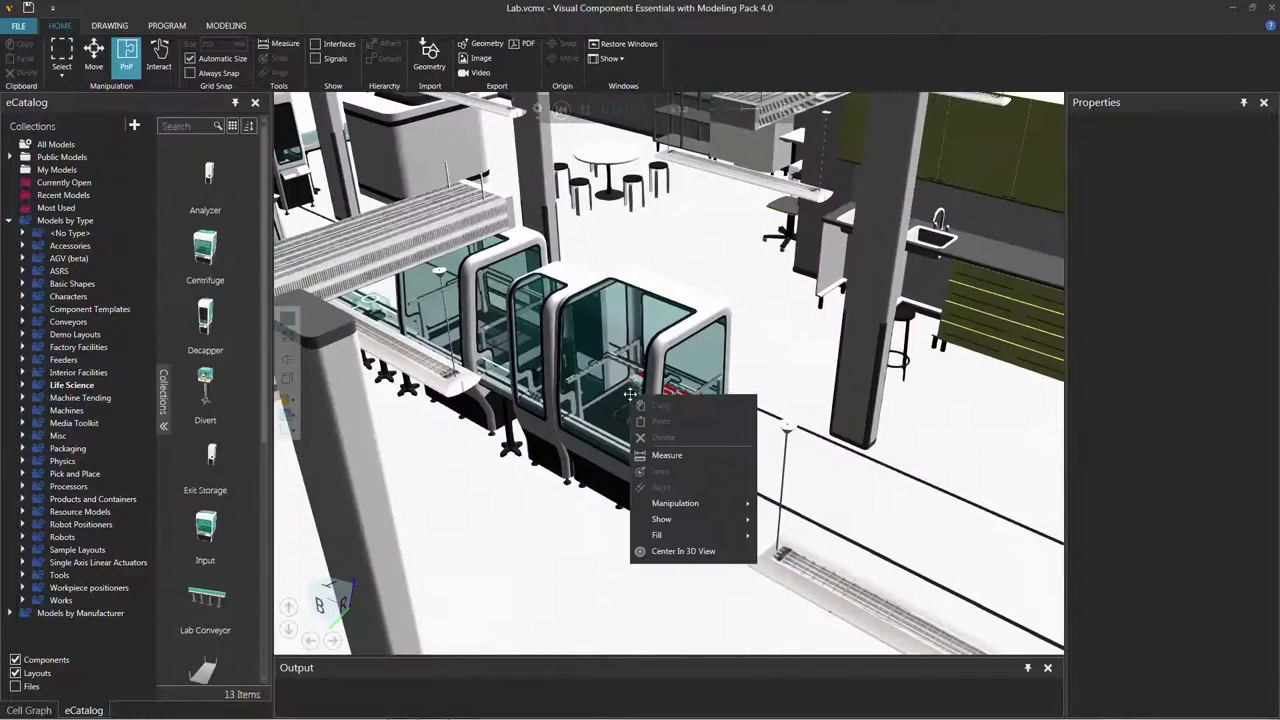
pyautogui.click(725, 552)
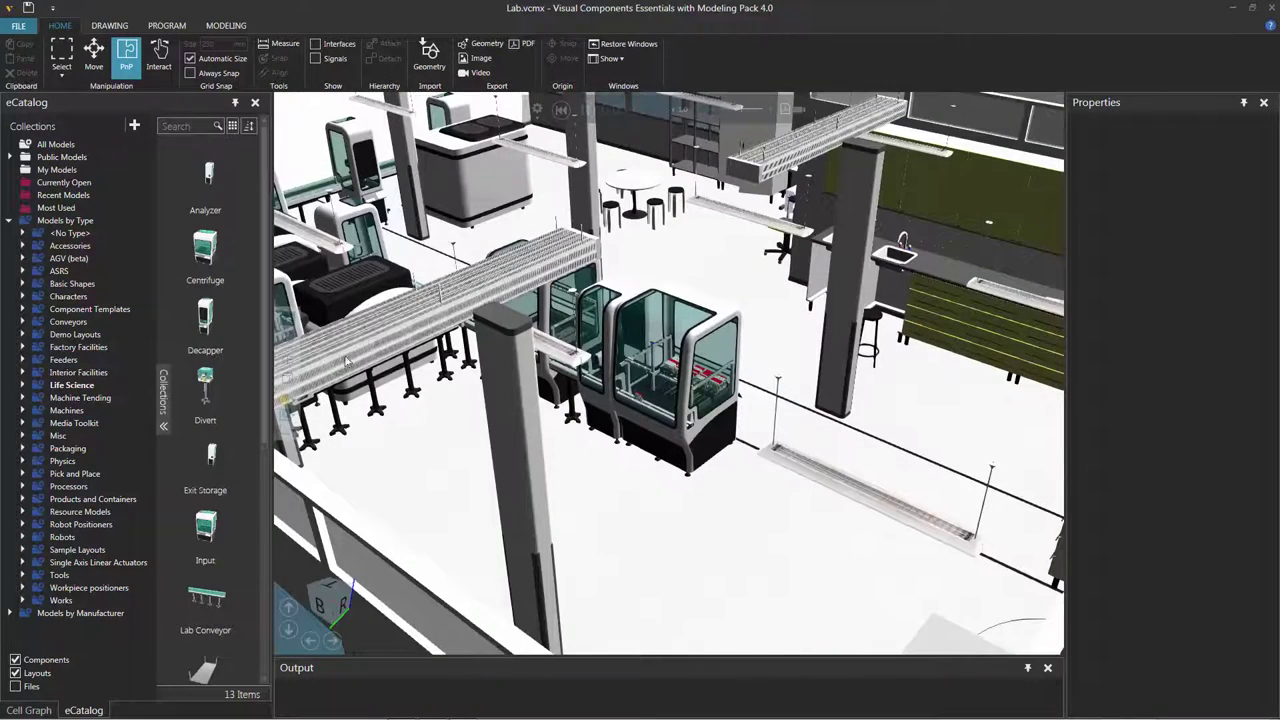
# - Fit the whole lab in the 3D view, and fit the view to the selected centrifuge
pyautogui.click(288, 318)
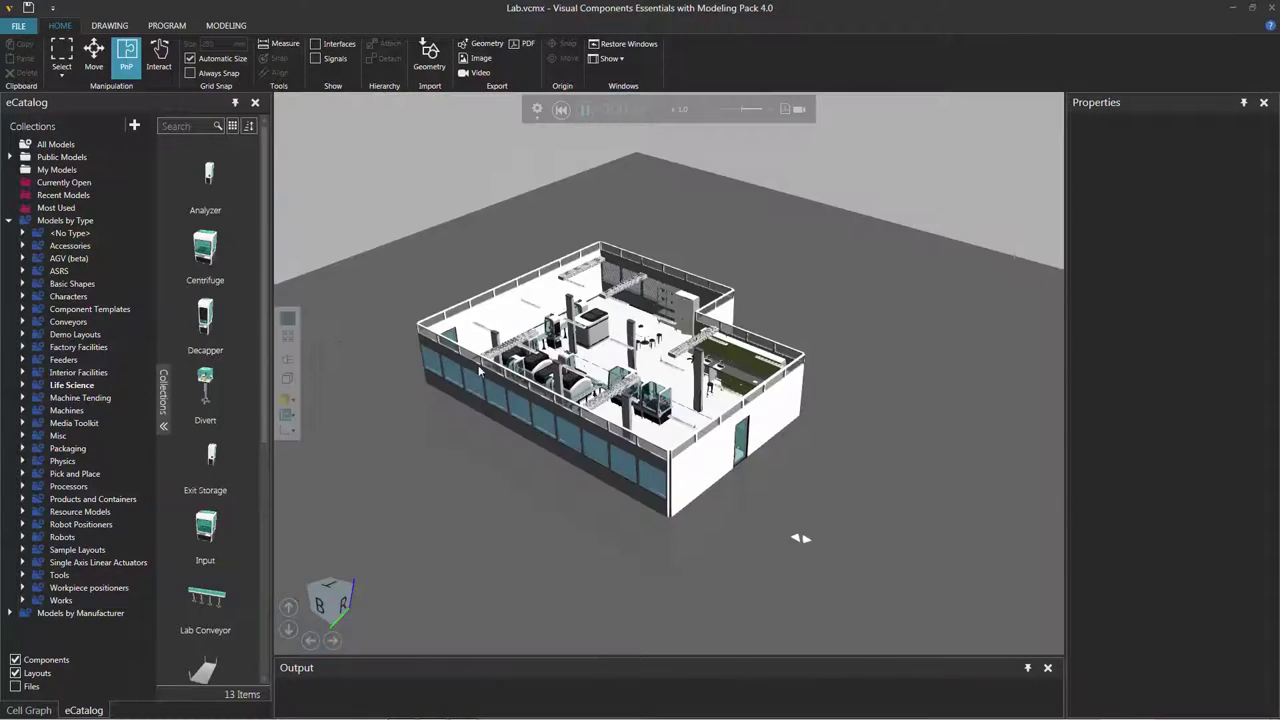
pyautogui.click(616, 381)
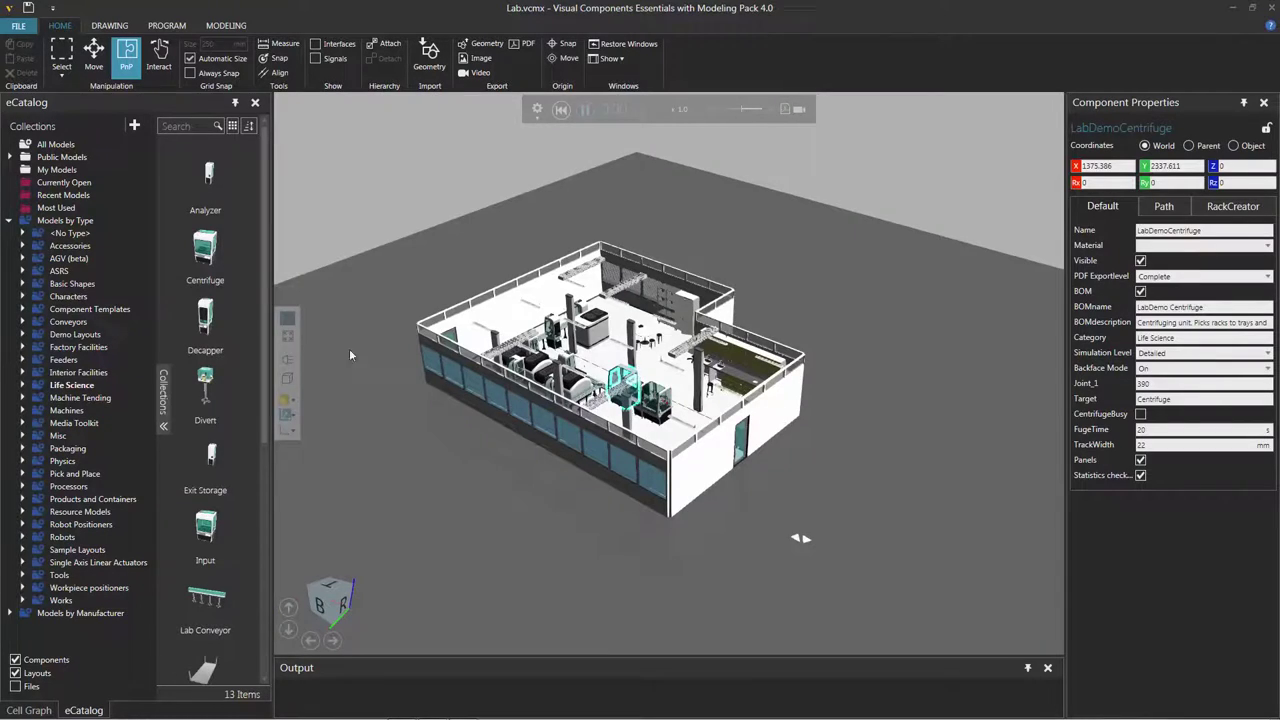
pyautogui.click(289, 337)
# - Orbit to the back of the centrifuge and move the view along the neighbouring decapping and rack machines
pyautogui.moveTo(618, 516); pyautogui.dragTo(640, 566, button='right')
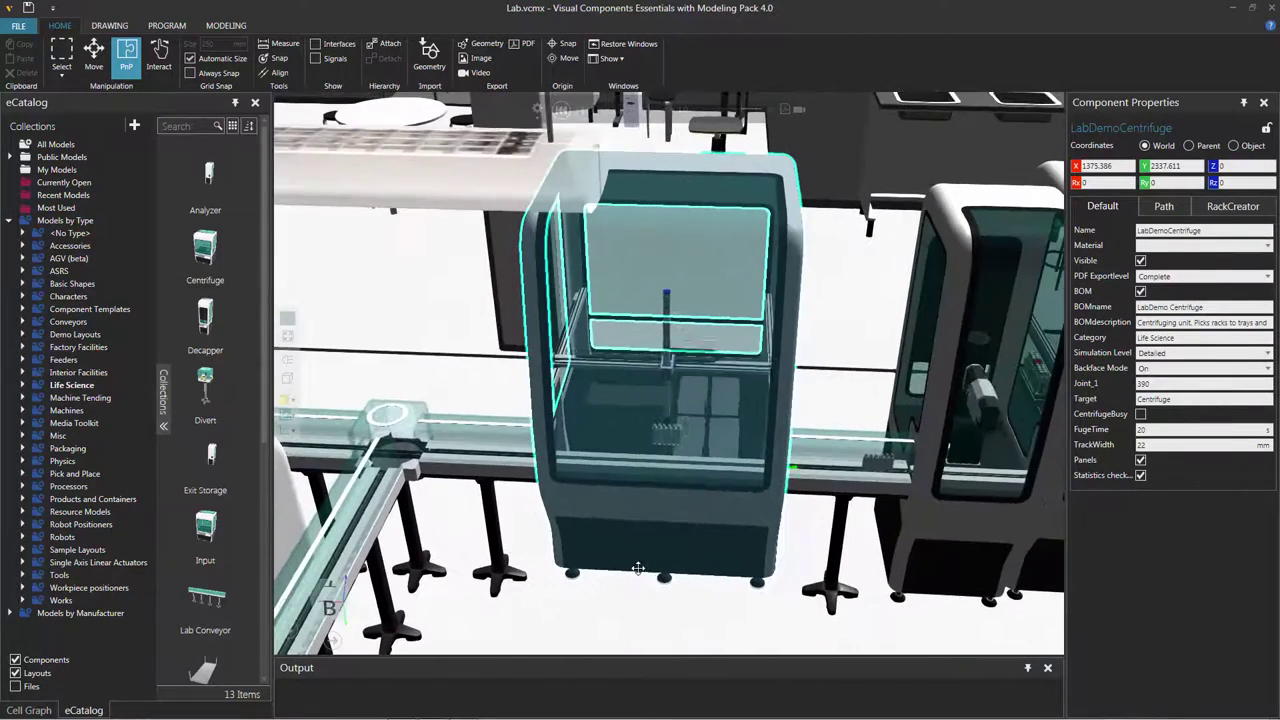
pyautogui.moveTo(754, 606); pyautogui.dragTo(520, 574, button='middle')
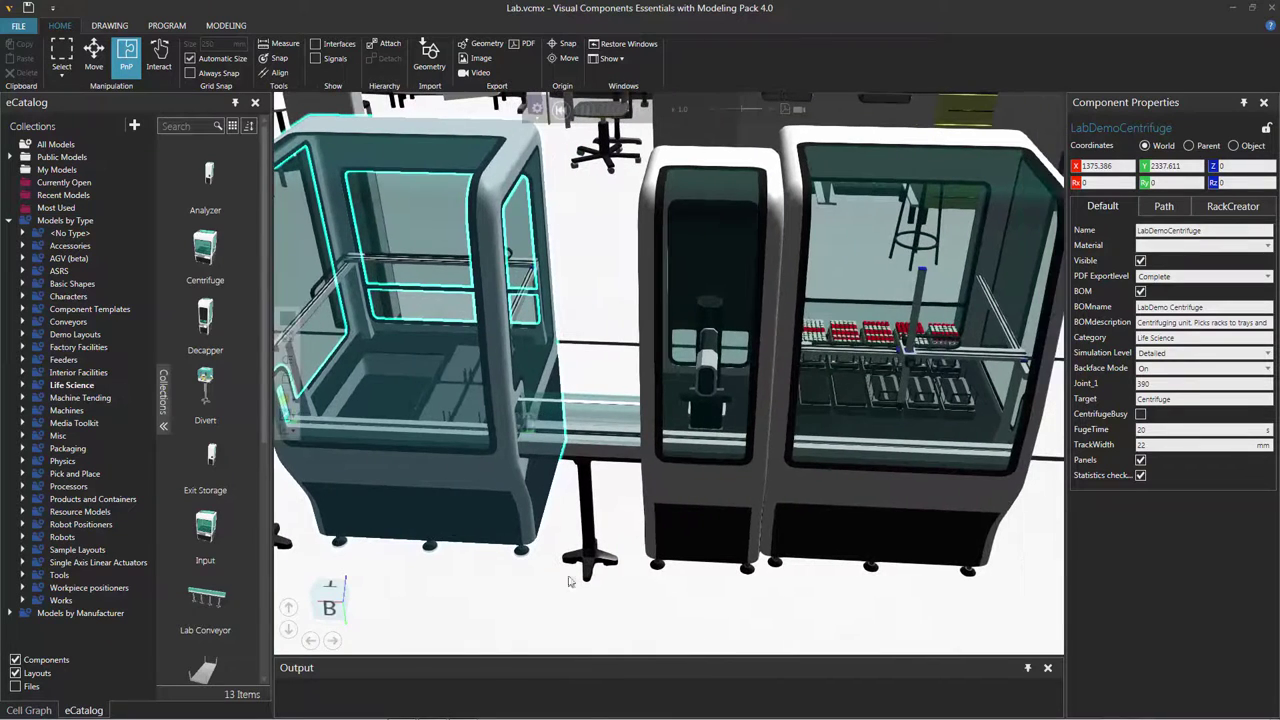
pyautogui.moveTo(697, 606); pyautogui.dragTo(669, 608, button='middle')
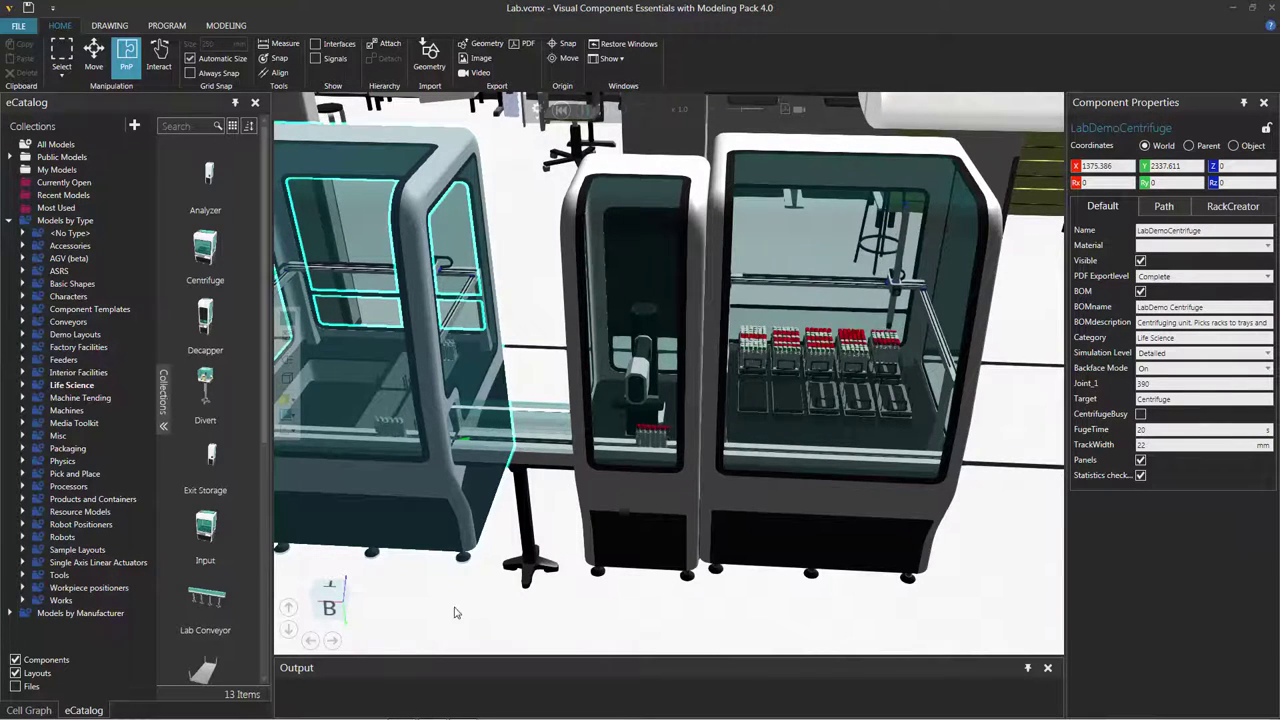
pyautogui.moveTo(454, 611); pyautogui.dragTo(543, 598, button='middle')
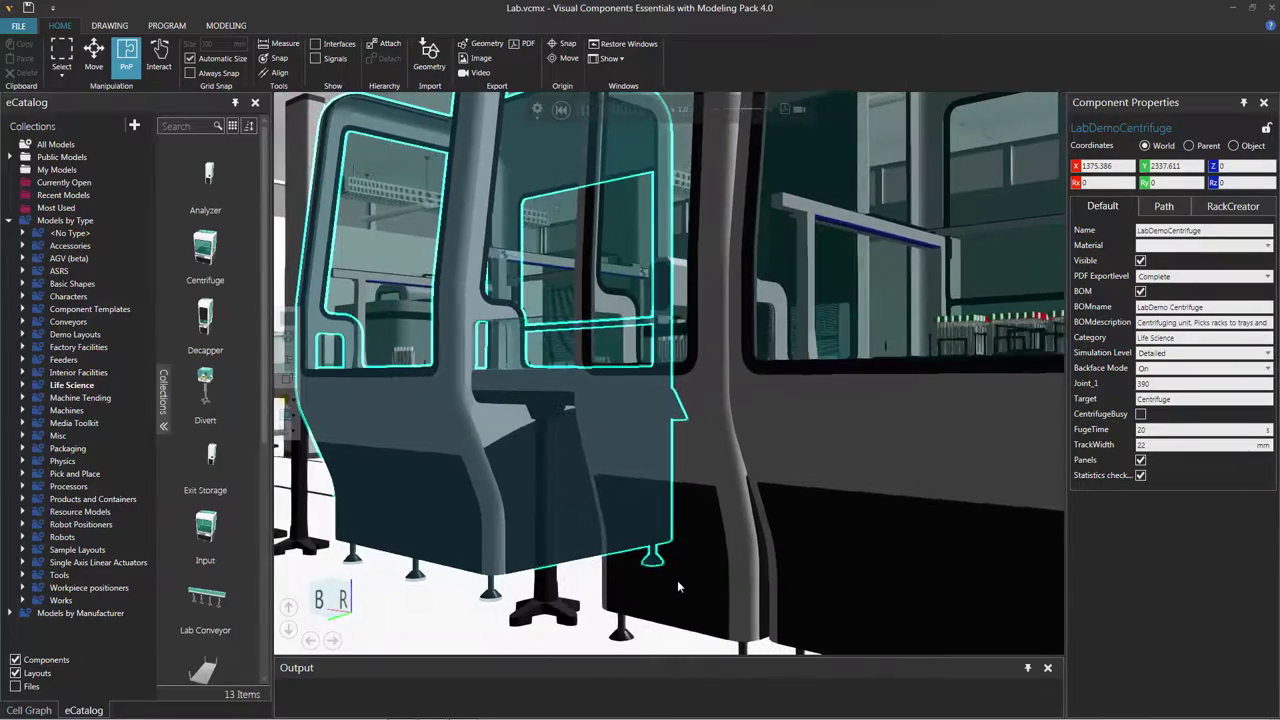
# - Switch to the preset right view, orbit to the front of the machines, and zoom in and back out
pyautogui.rightClick(677, 583)
pyautogui.click(712, 581)
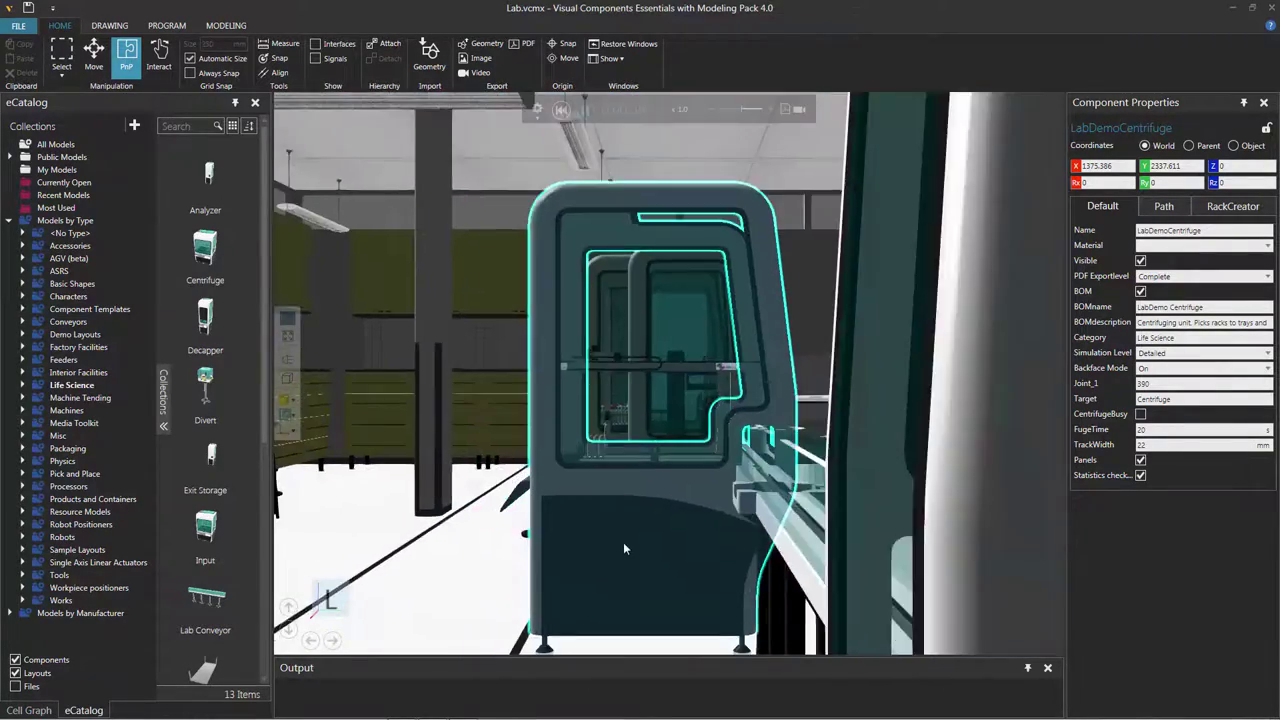
pyautogui.moveTo(483, 589); pyautogui.dragTo(620, 600, button='right')
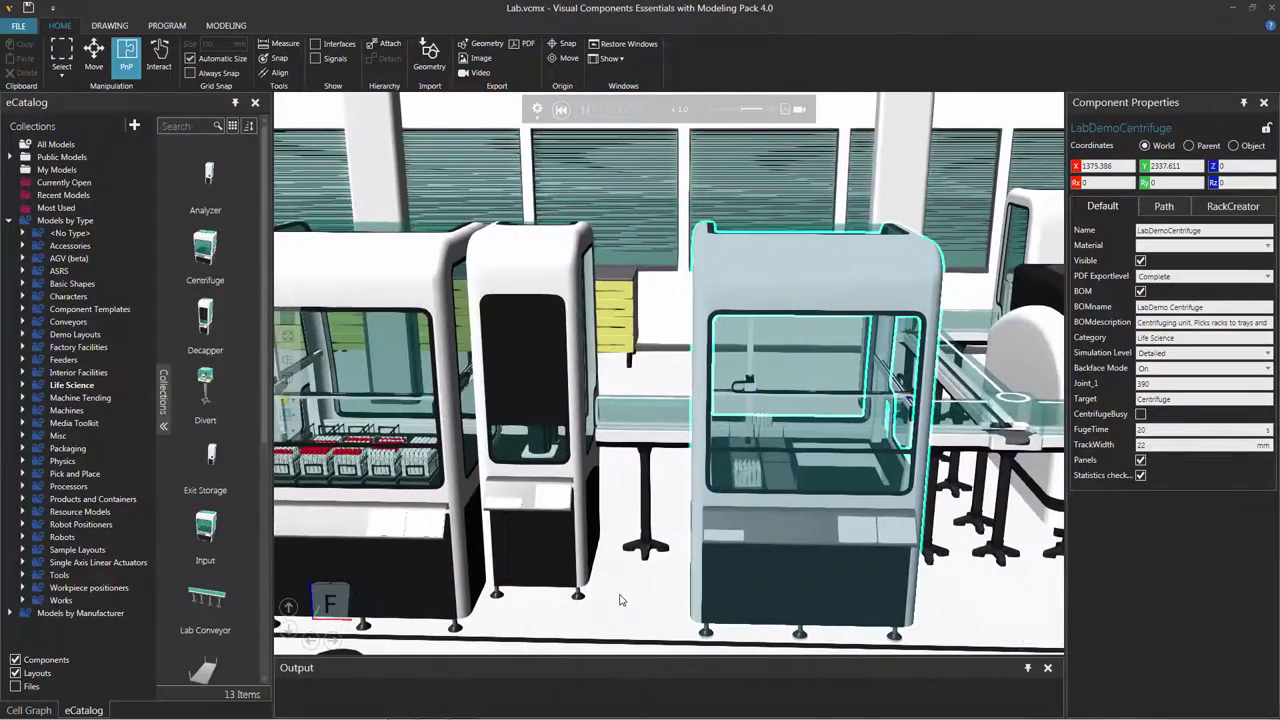
pyautogui.scroll(5, 620, 600)
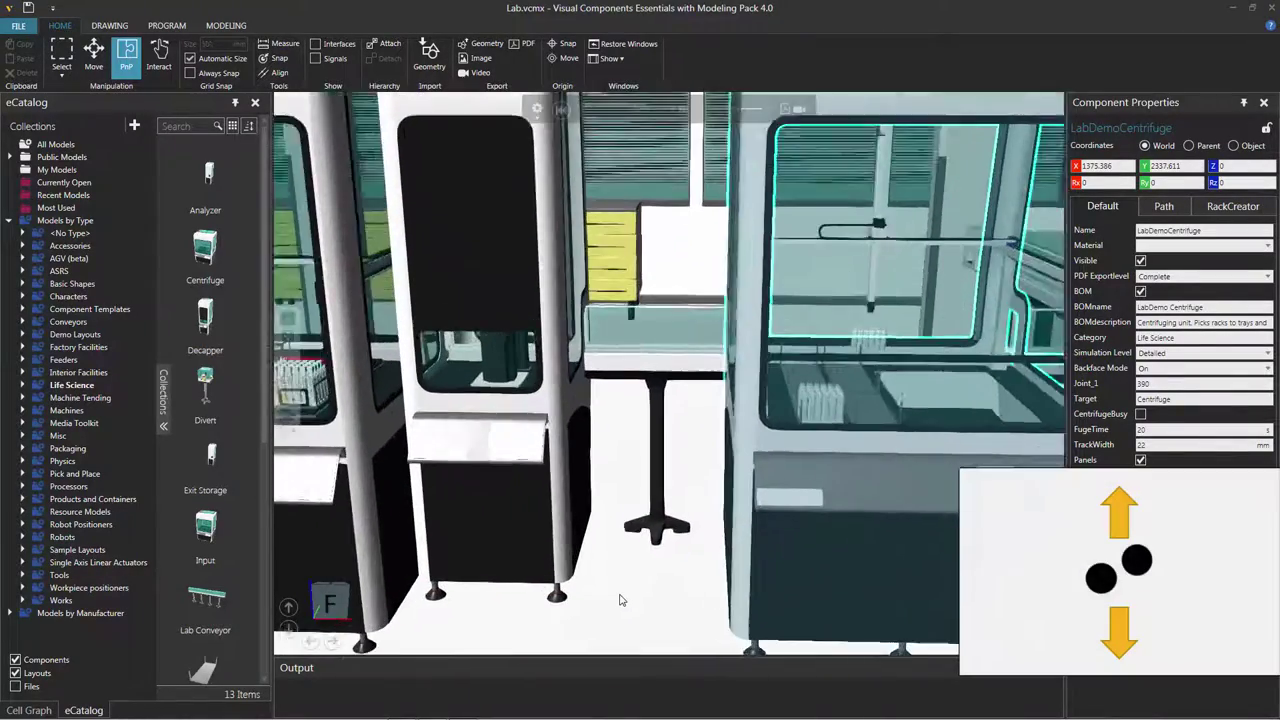
pyautogui.scroll(-5, 620, 600)
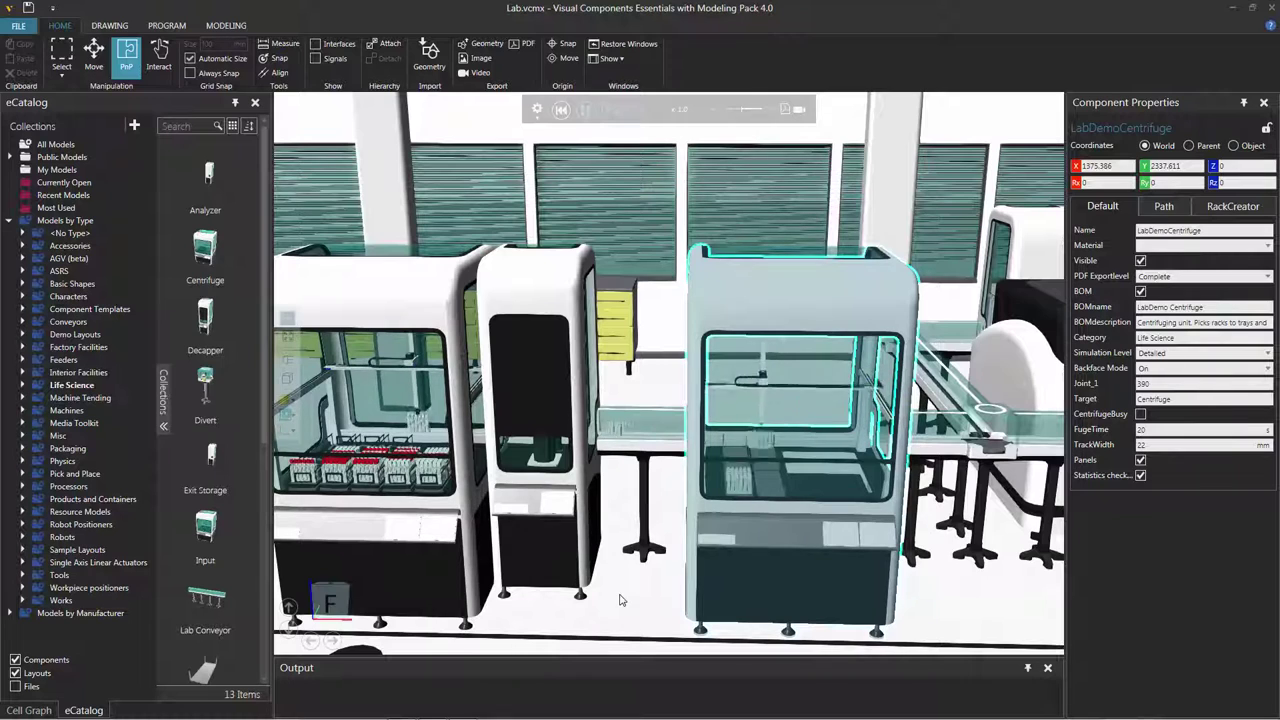
# - Set scroll wheel zooming to 1.81 in the general options and test zooming in the 3D world
pyautogui.click(24, 27)
pyautogui.click(60, 212)
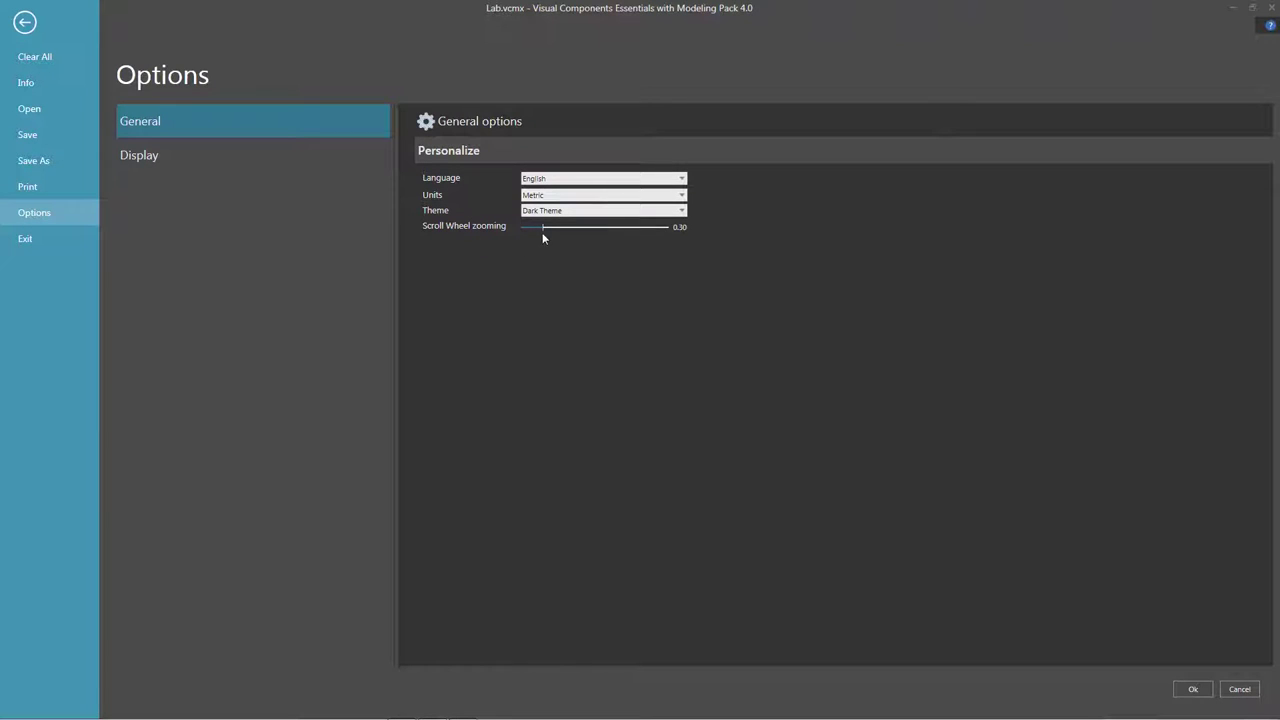
pyautogui.moveTo(543, 228); pyautogui.dragTo(651, 232)
pyautogui.click(1192, 689)
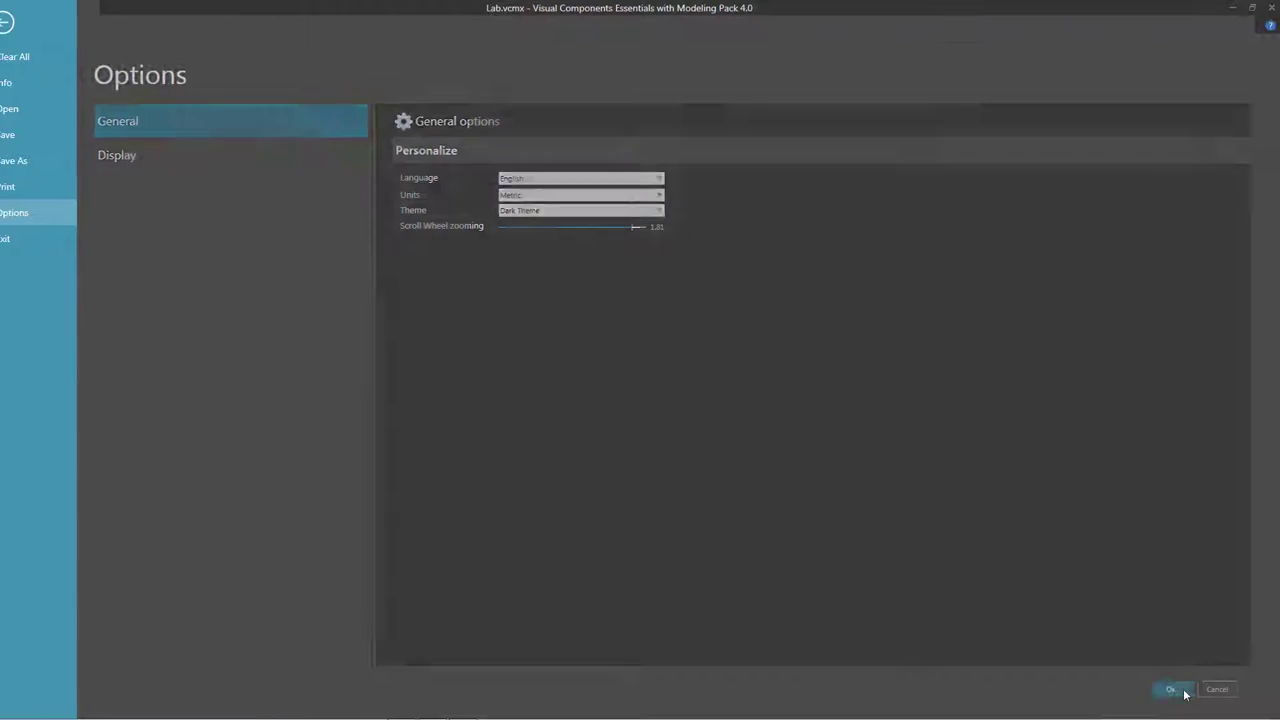
pyautogui.scroll(-3, 655, 413)
pyautogui.scroll(6, 652, 440)
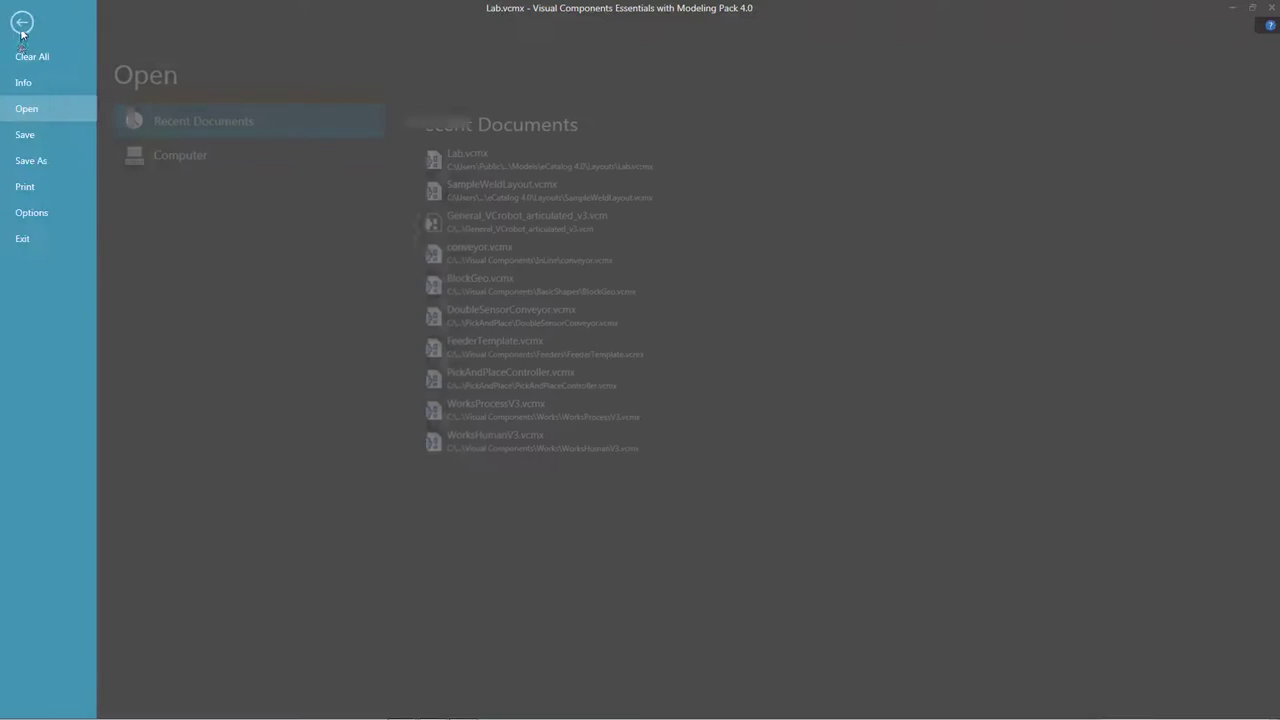
# - Set scroll wheel zooming to 0.30 in the general options and test zooming out over the lab
pyautogui.click(18, 25)
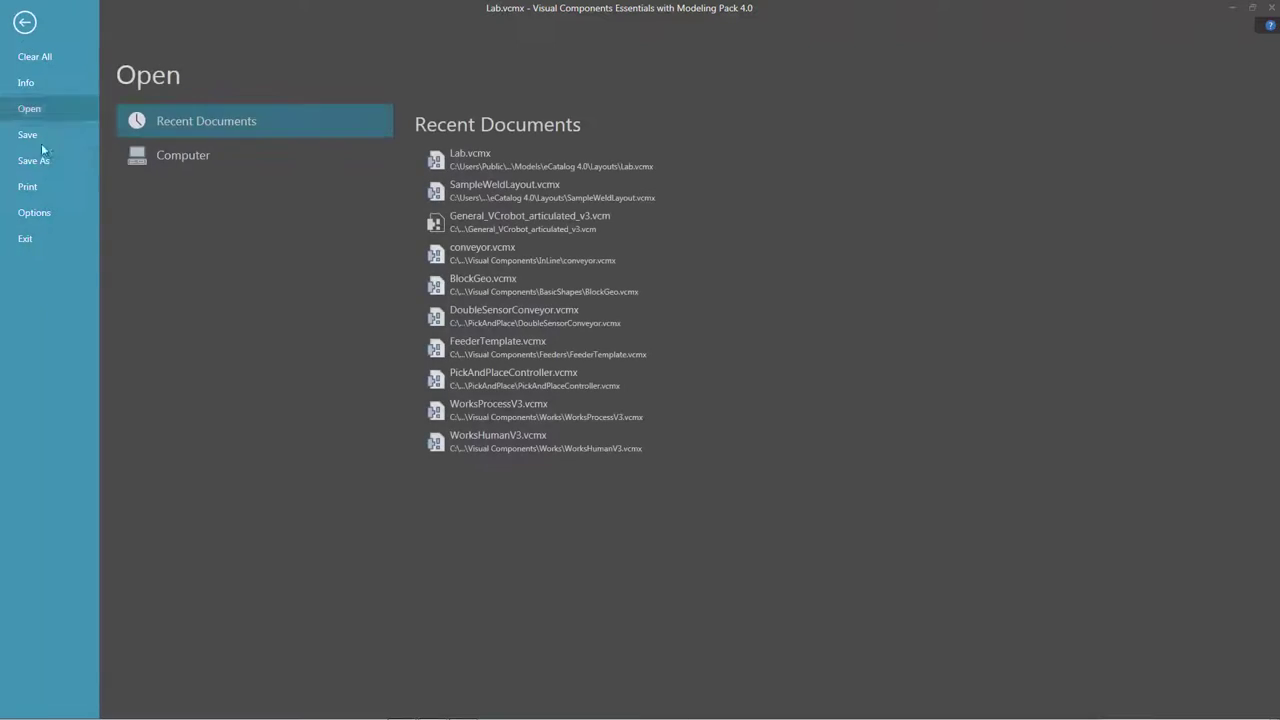
pyautogui.click(58, 215)
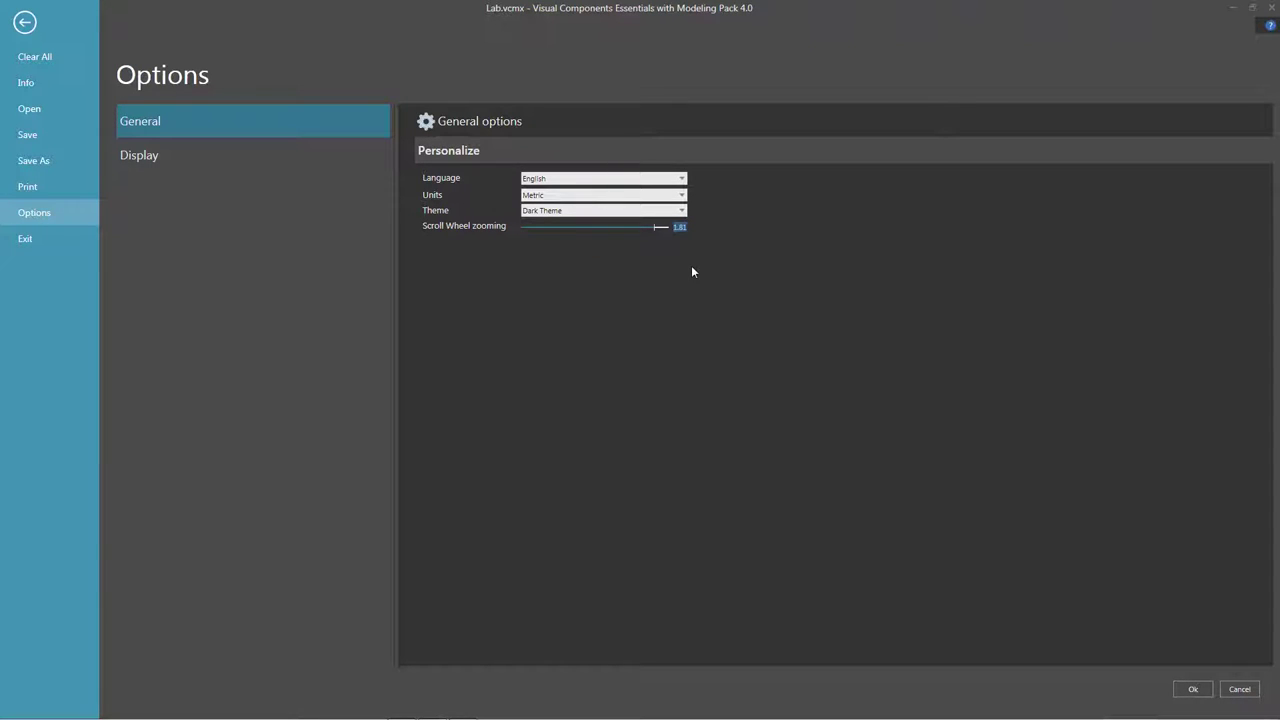
pyautogui.press('Return')
pyautogui.click(1192, 689)
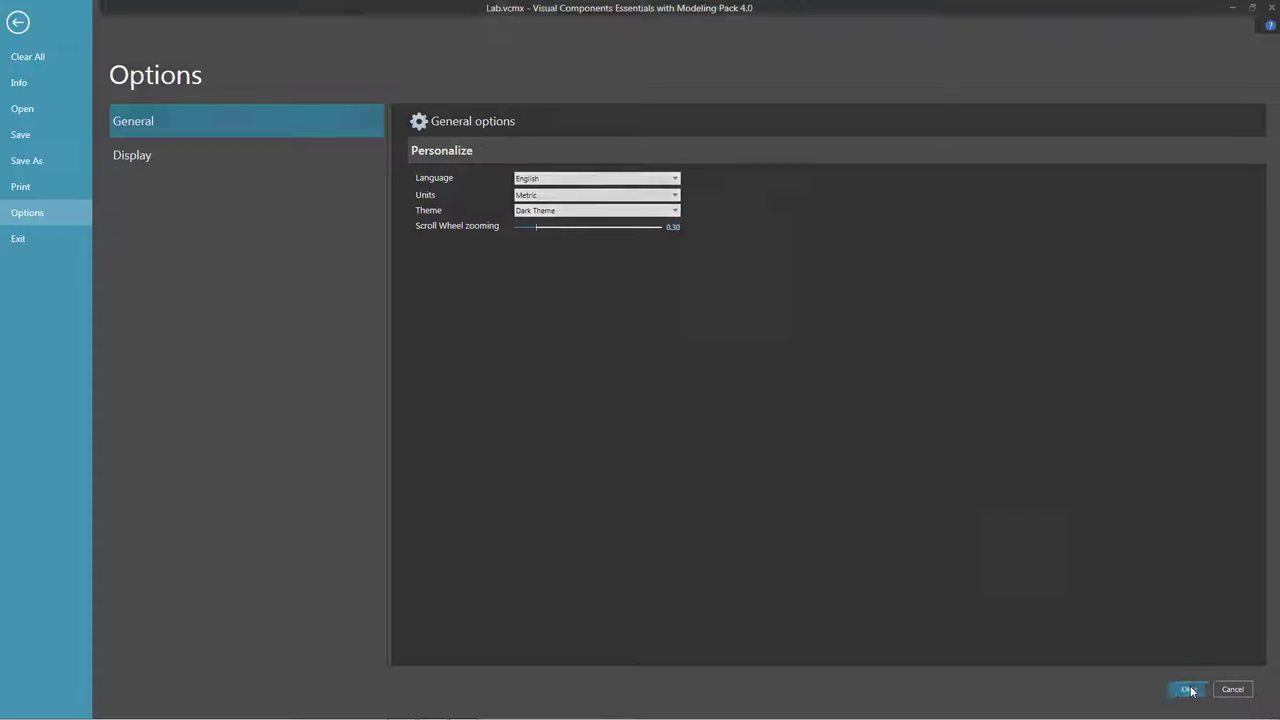
pyautogui.scroll(-6, 705, 494)
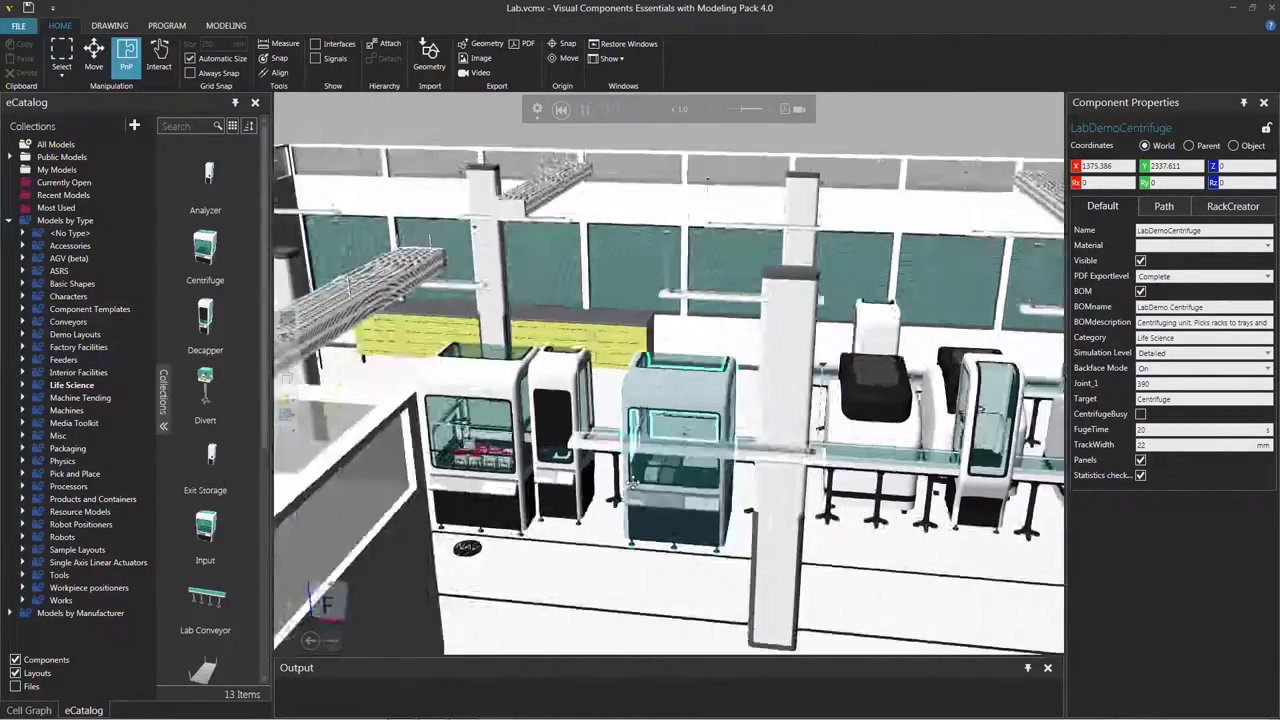
pyautogui.moveTo(632, 484); pyautogui.dragTo(625, 489, button='right')
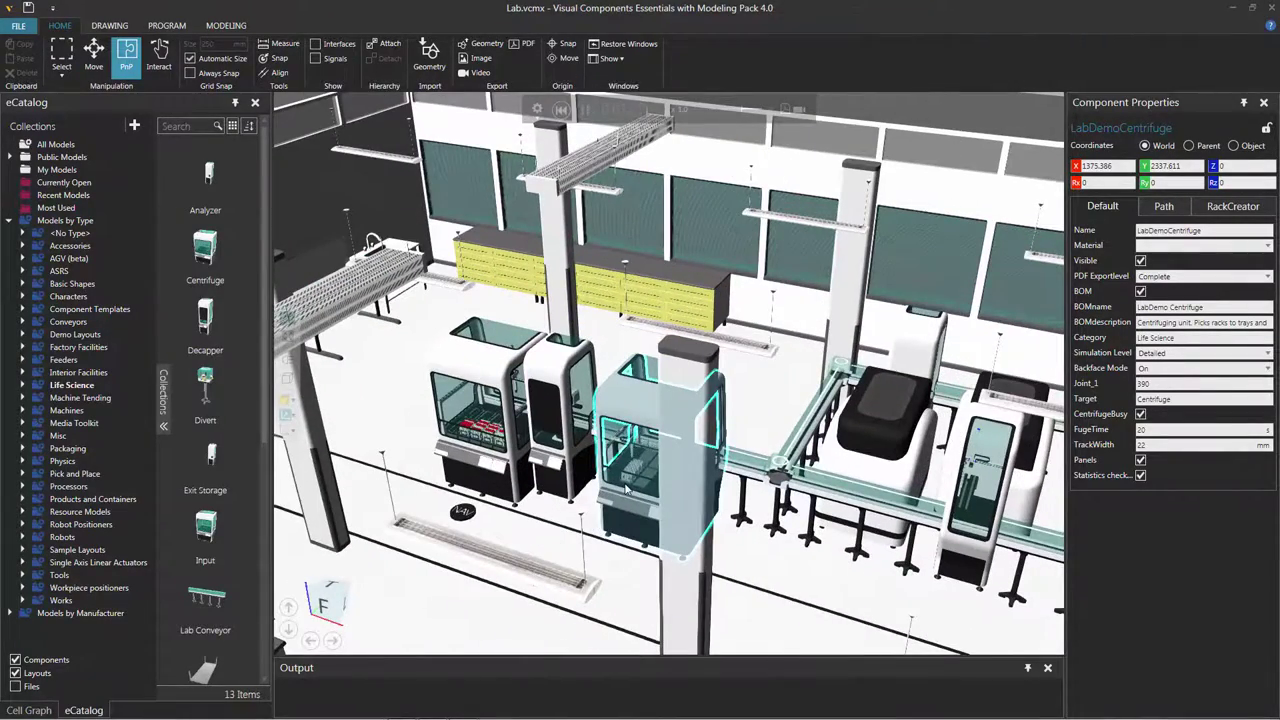
pyautogui.scroll(-2, 626, 487)
# - Reset the lab simulation and clear the whole layout from the 3D world
pyautogui.click(562, 112)
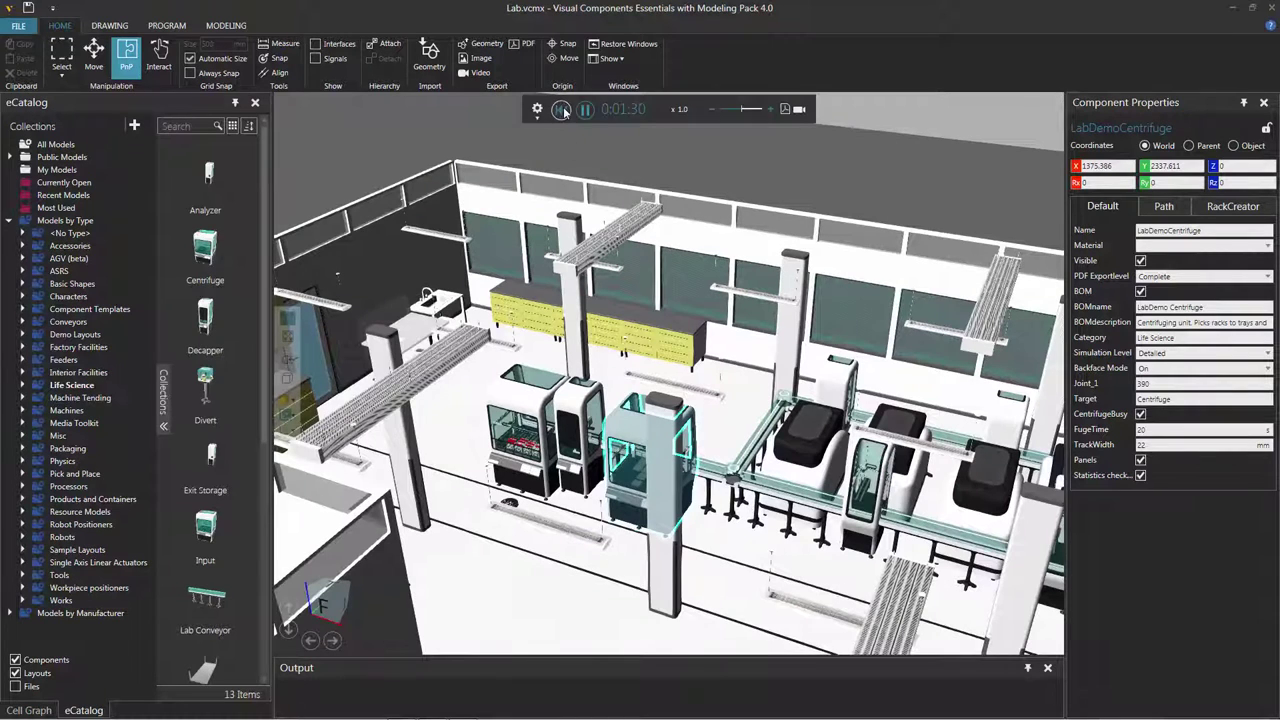
pyautogui.click(20, 25)
pyautogui.click(40, 56)
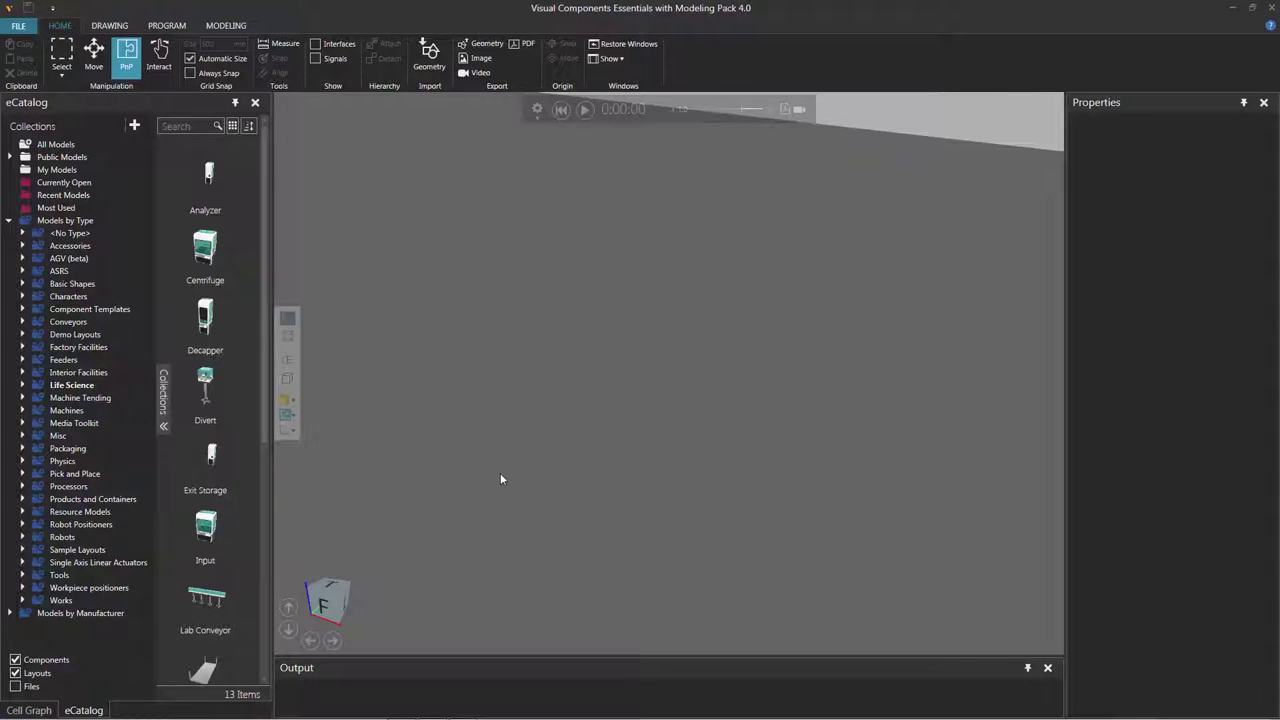
# - Turn on the world origin frame in the display options
pyautogui.moveTo(771, 352); pyautogui.dragTo(613, 358, button='right')
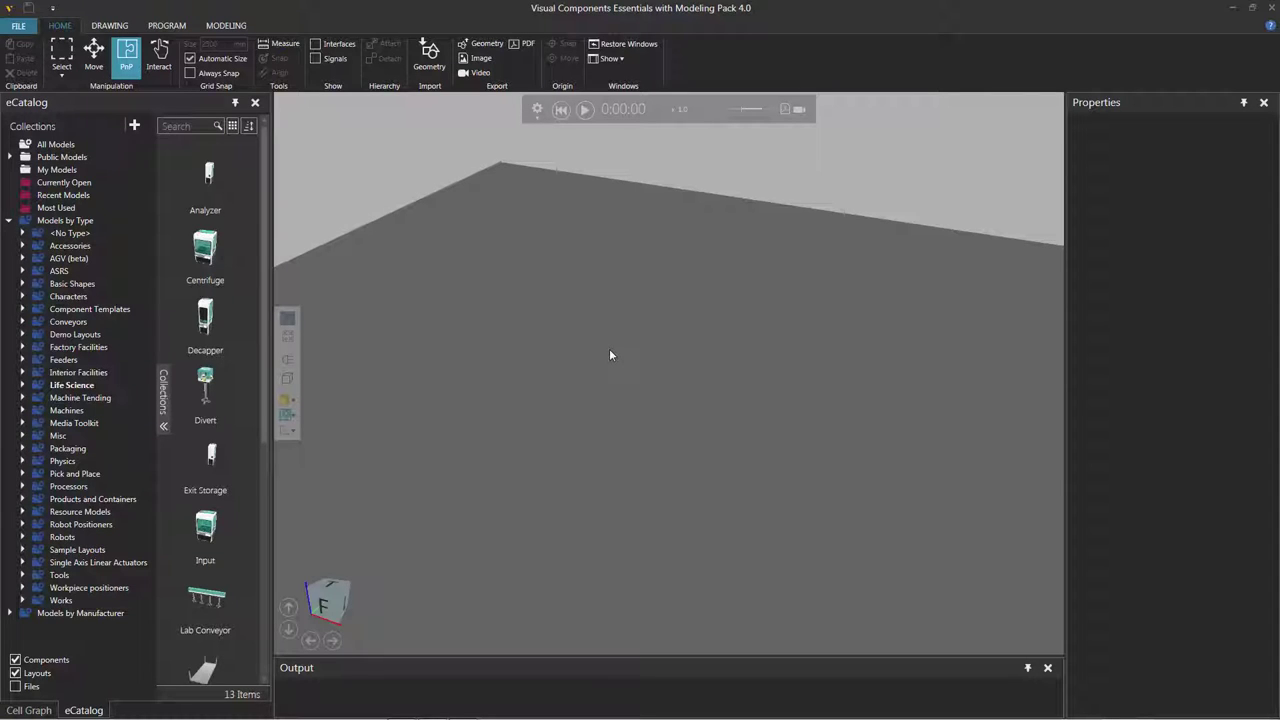
pyautogui.click(20, 25)
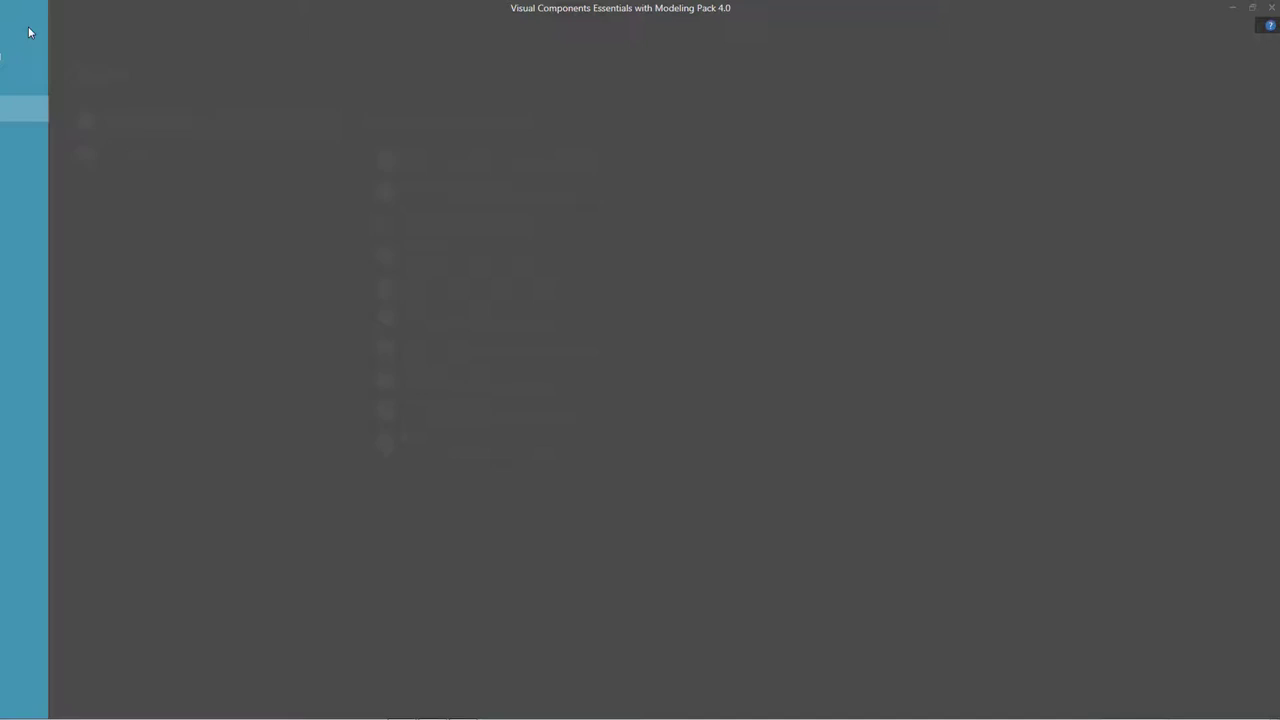
pyautogui.click(64, 216)
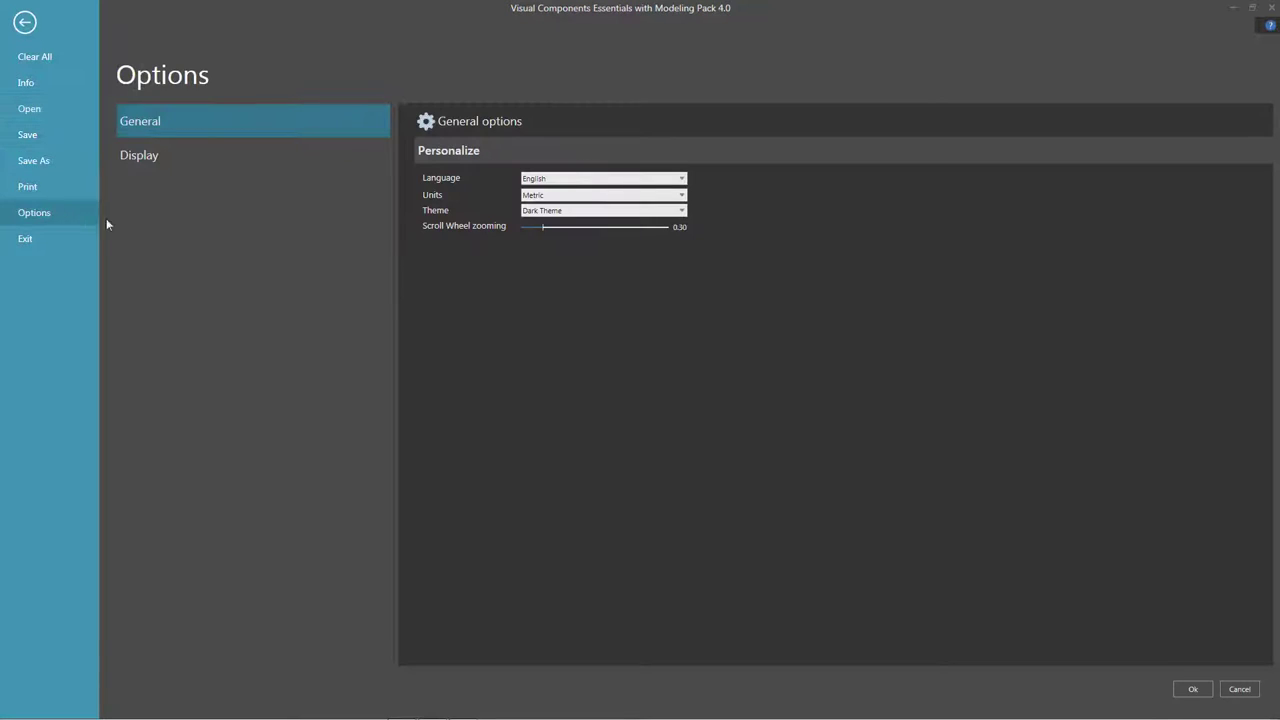
pyautogui.click(200, 158)
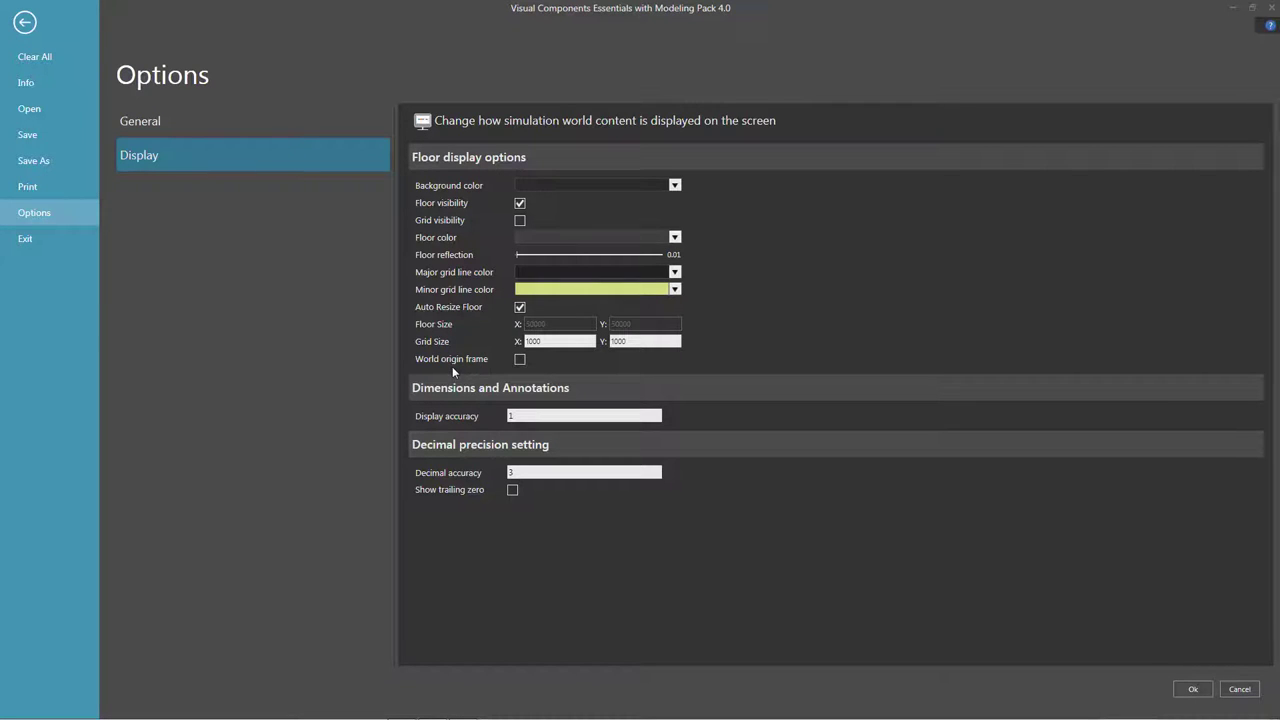
pyautogui.click(519, 359)
pyautogui.click(1193, 689)
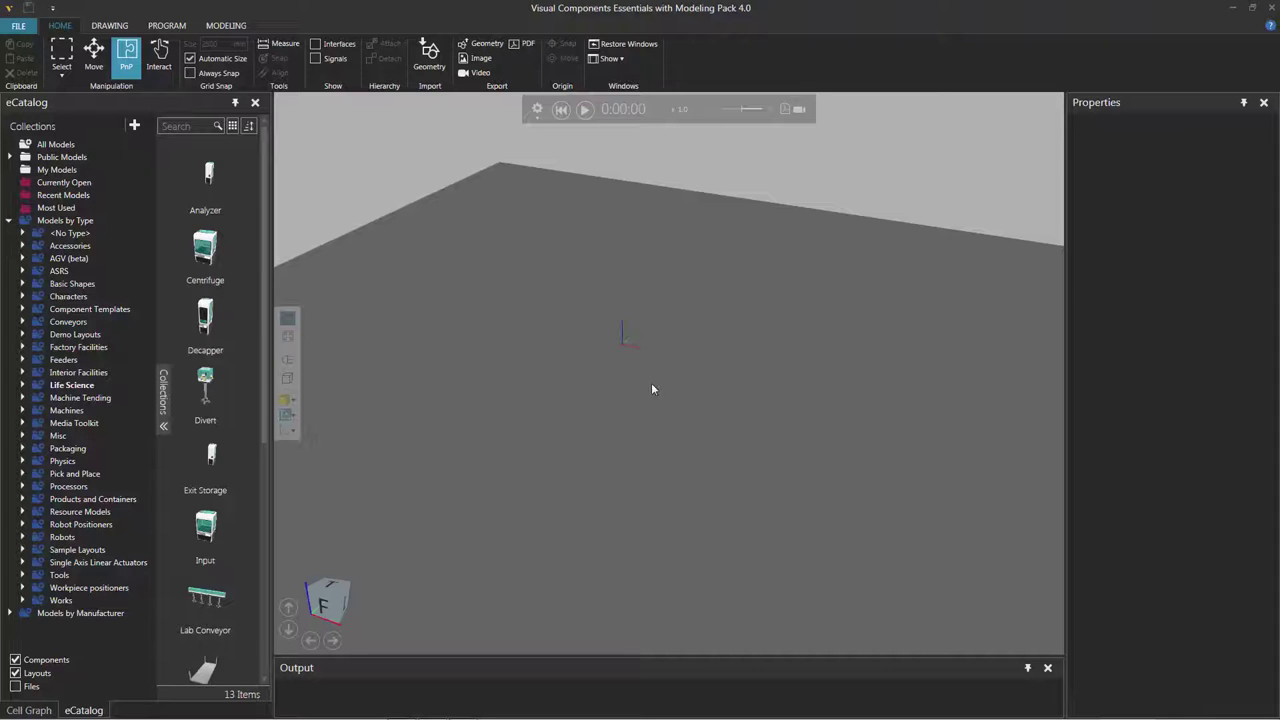